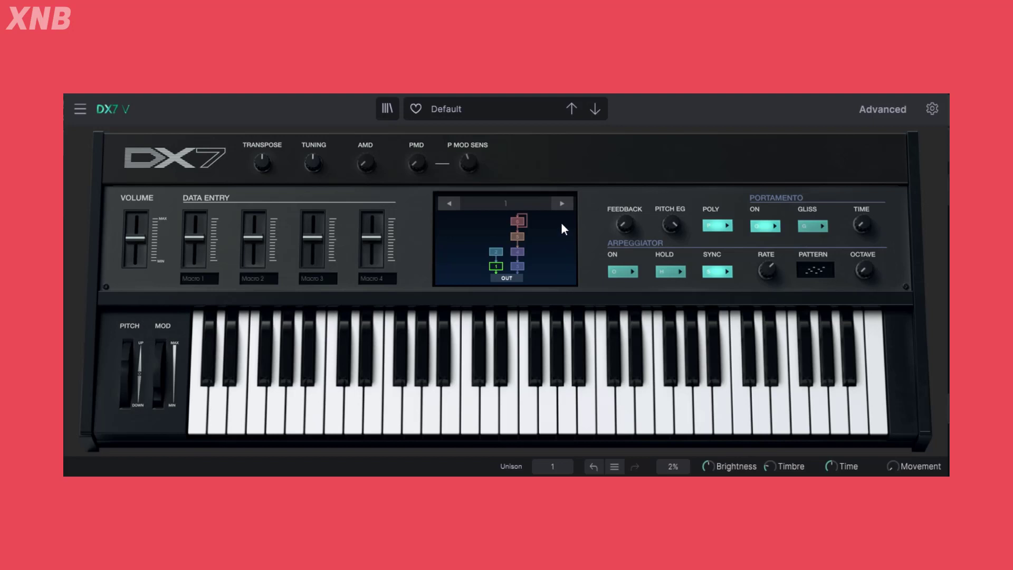
Open the advanced view and look through several operators in the overview, finishing with OP1 selected
left_click(884, 108)
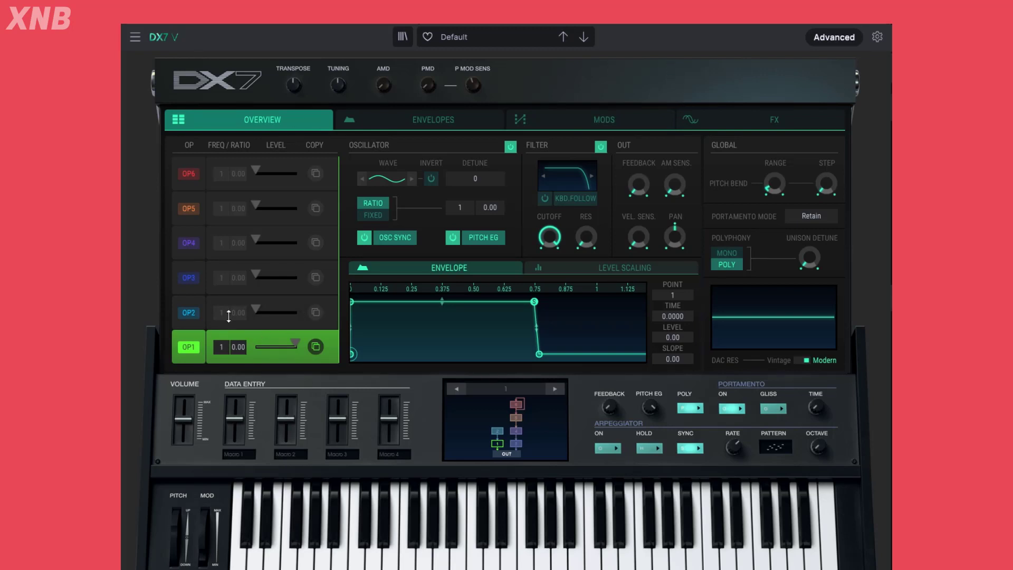
left_click(177, 313)
left_click(204, 275)
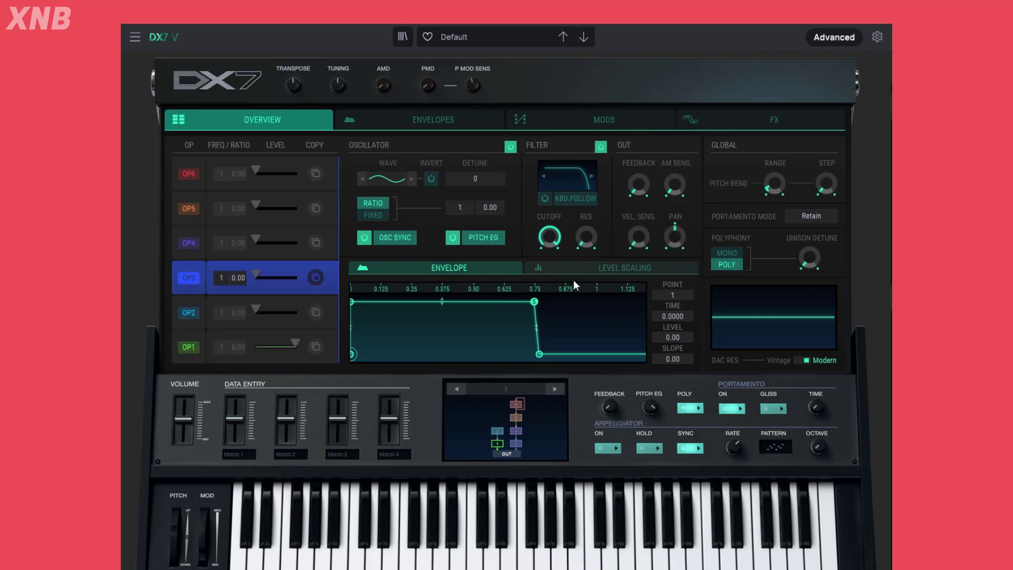
left_click(195, 240)
left_click(195, 210)
left_click(290, 342)
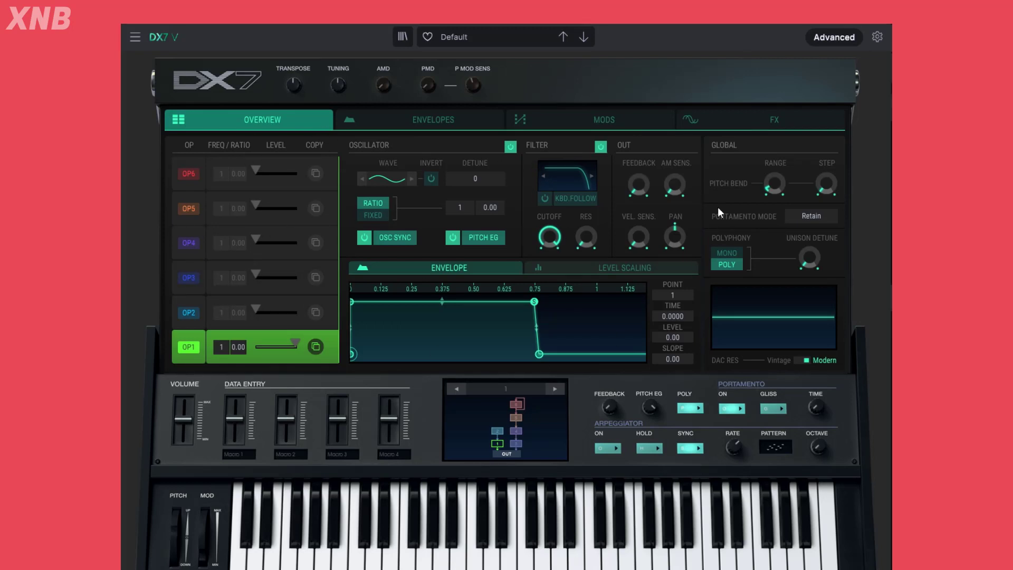
left_click(534, 302)
left_click(193, 174)
left_click(189, 342)
Load the Default preset from the Template category
left_click(493, 42)
mouse_move(473, 213)
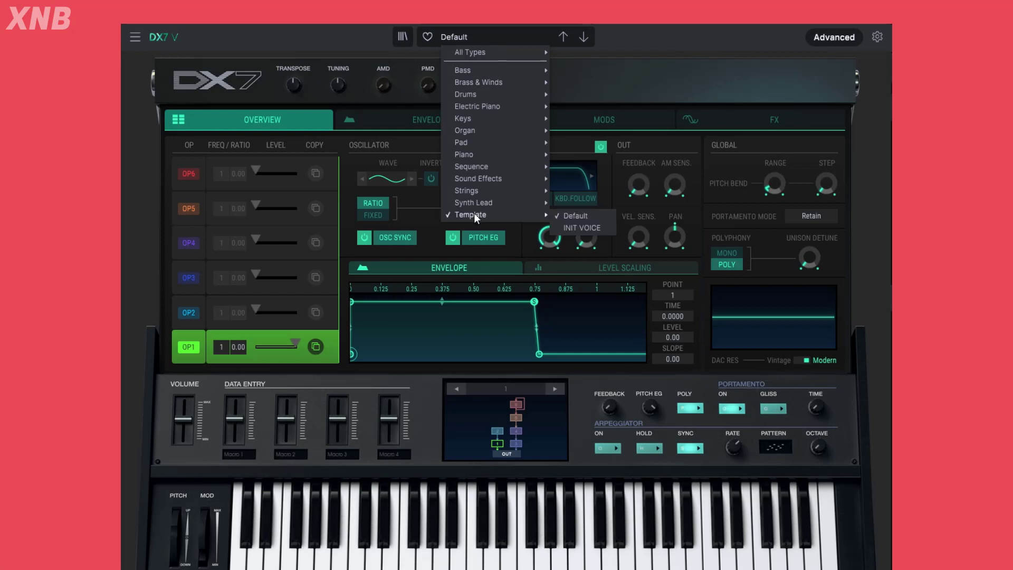
left_click(595, 216)
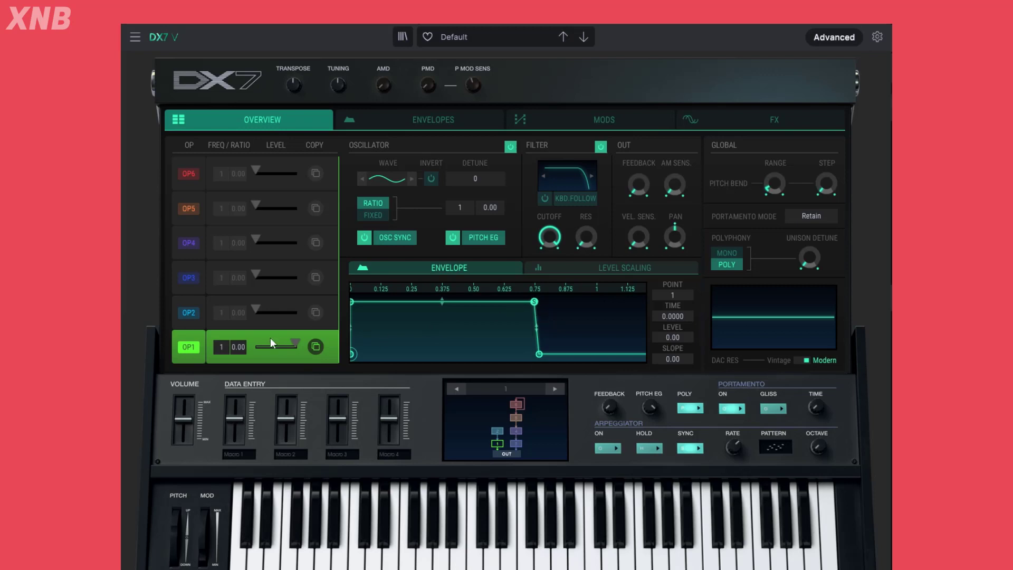
mouse_move(270, 341)
Close the advanced view and reload the Default template preset from the main keyboard view
left_click(833, 38)
left_click(492, 132)
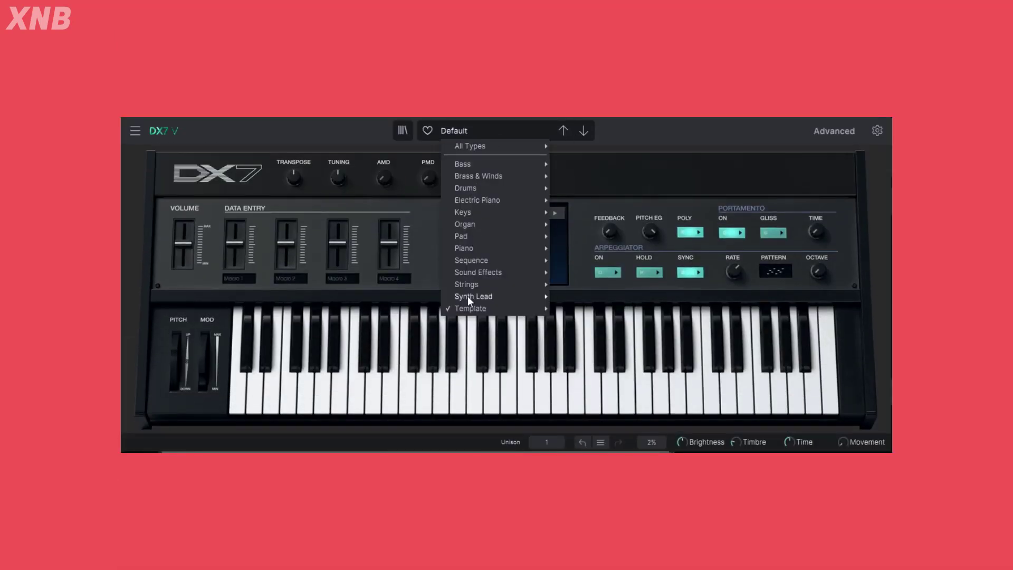
mouse_move(505, 311)
left_click(584, 309)
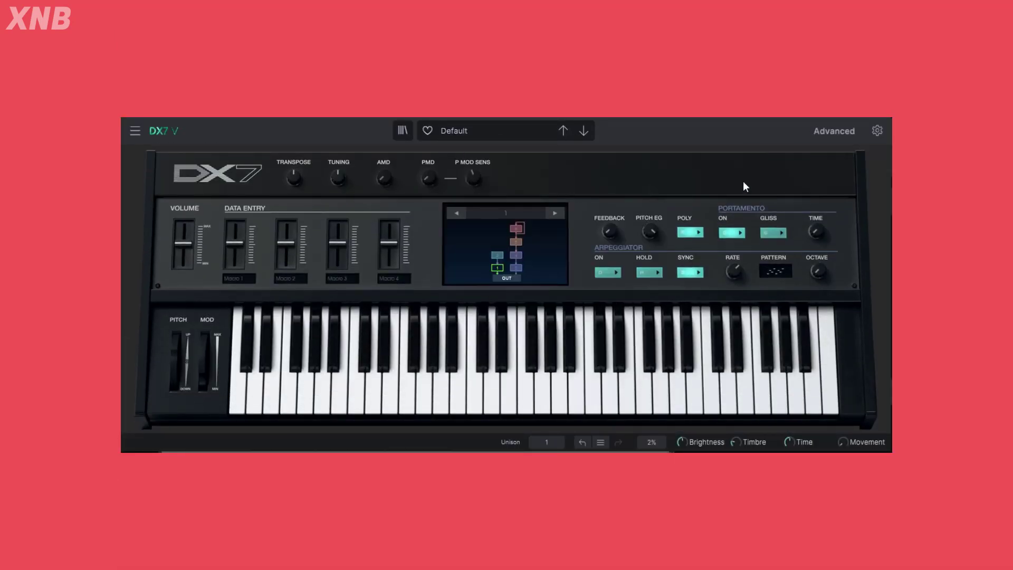
Reopen the advanced view and adjust OP1's level, leaving it at 99
left_click(840, 131)
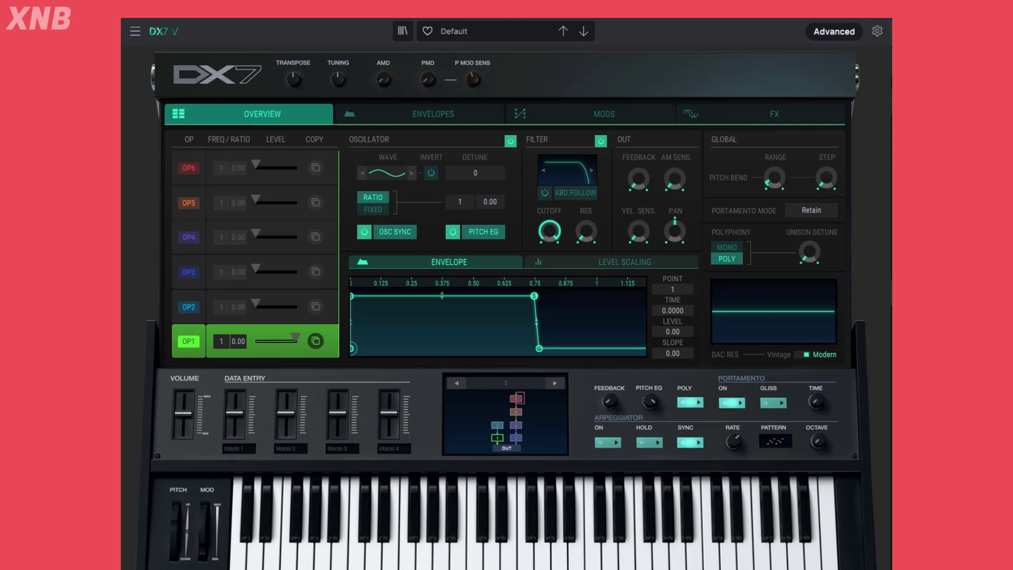
mouse_move(296, 336)
left_mouse_down()
mouse_move(257, 336)
mouse_move(295, 336)
left_mouse_up()
mouse_move(292, 335)
left_mouse_down()
mouse_move(266, 336)
mouse_move(299, 338)
left_mouse_up()
mouse_move(293, 336)
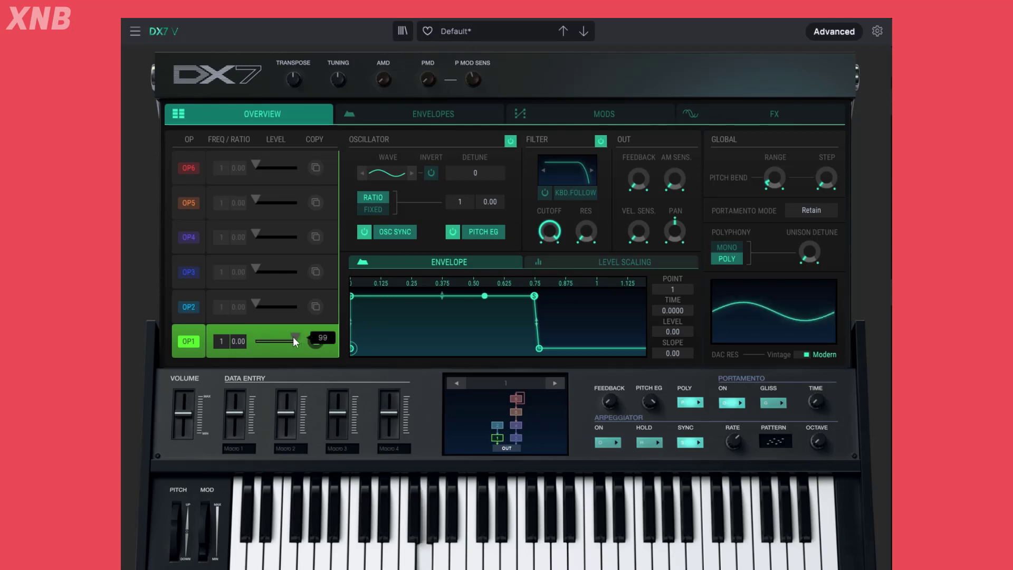
mouse_move(296, 337)
left_mouse_down()
mouse_move(255, 338)
mouse_move(296, 337)
left_mouse_up()
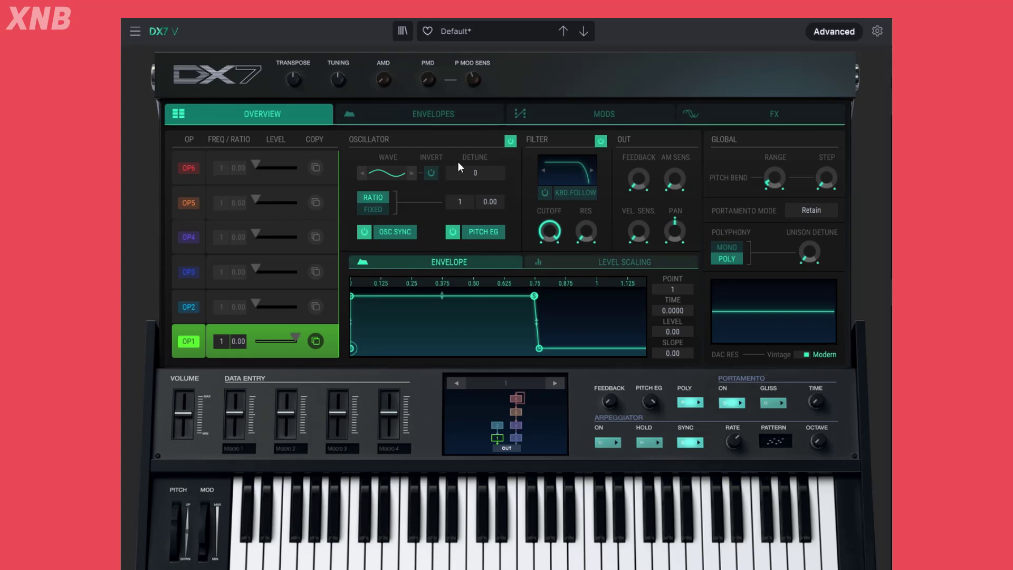
Try the classic waveforms on OP1, including Cosine, Parabola, Triangle, Square, Saw, R. Saw and Int. Saw
left_click(396, 172)
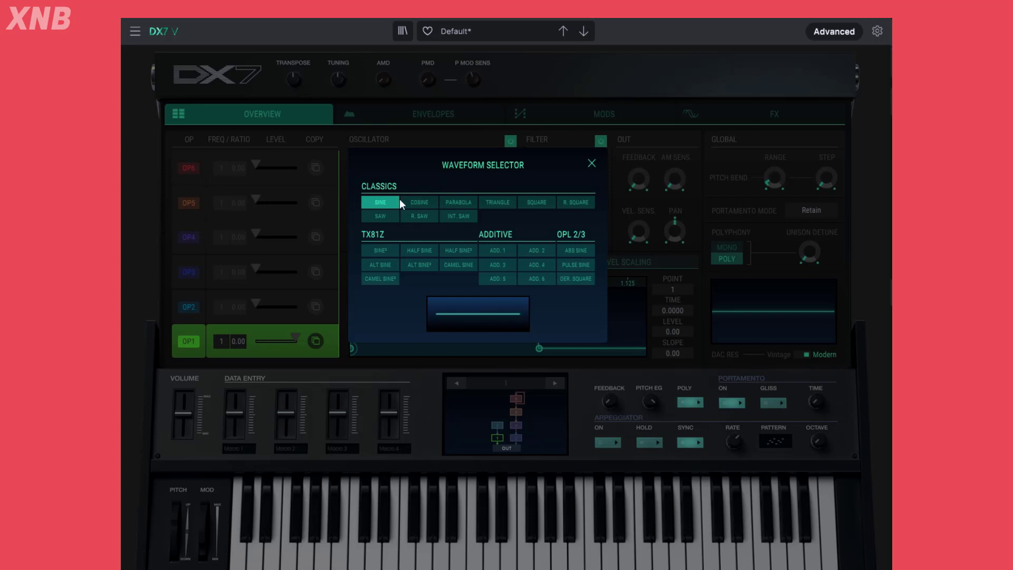
left_click(419, 202)
left_click(462, 200)
left_click(499, 201)
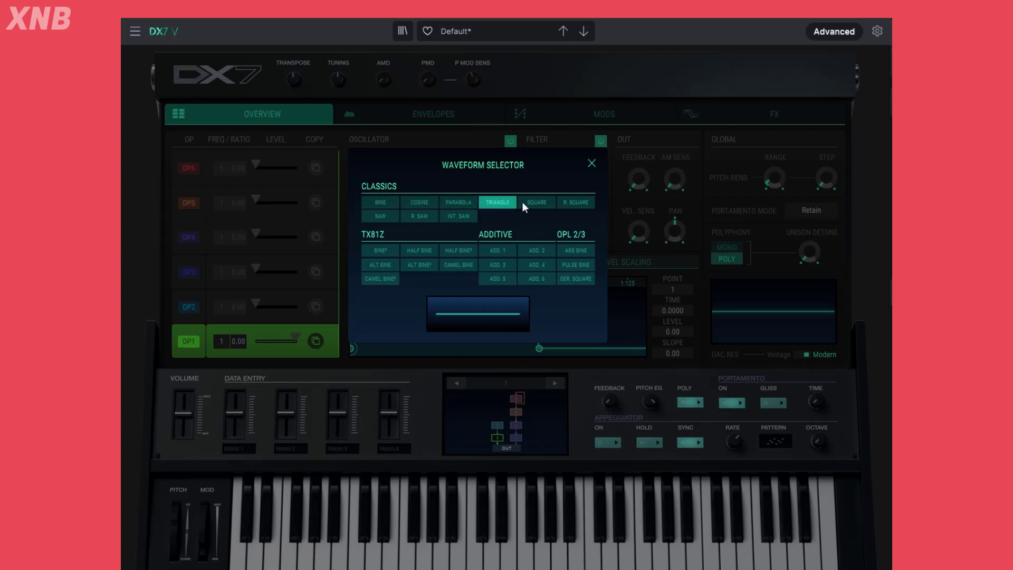
left_click(547, 200)
left_click(506, 199)
left_click(546, 206)
left_click(391, 217)
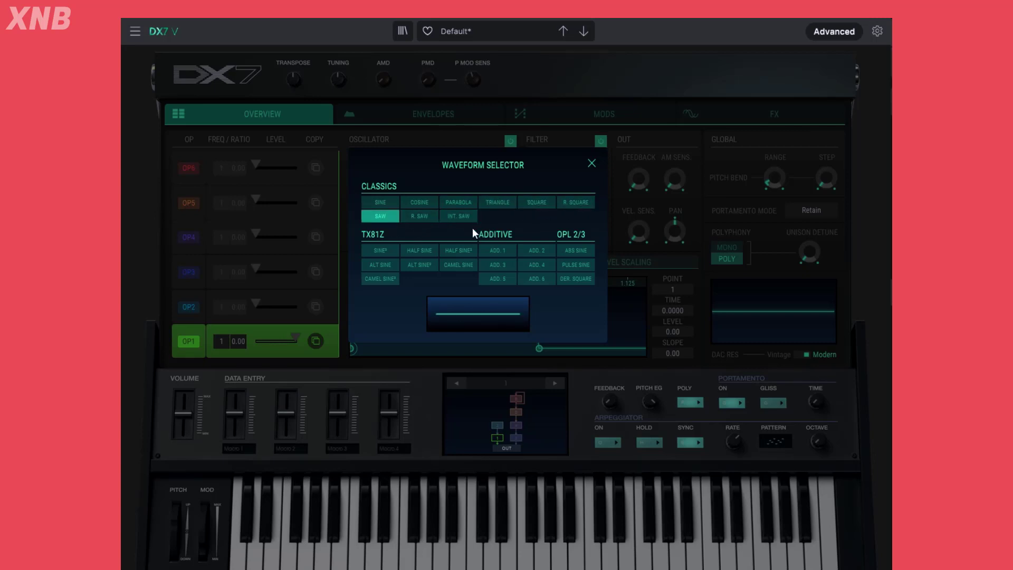
left_click(420, 217)
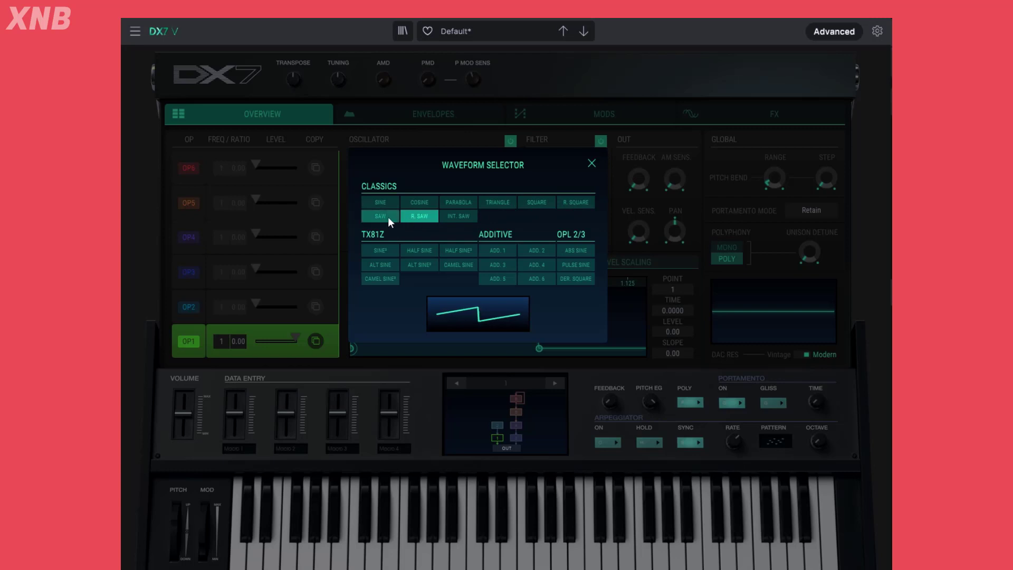
left_click(381, 217)
left_click(420, 216)
left_click(459, 214)
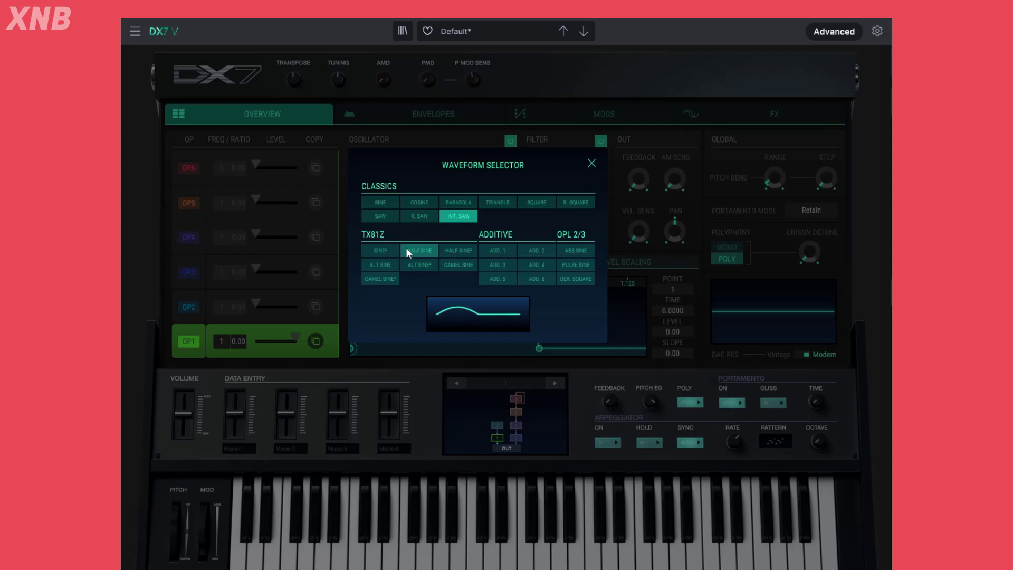
Try the TX81Z waveforms Sine*, Half Sine, Half Sine* and Alt Sine* on OP1
left_click(388, 251)
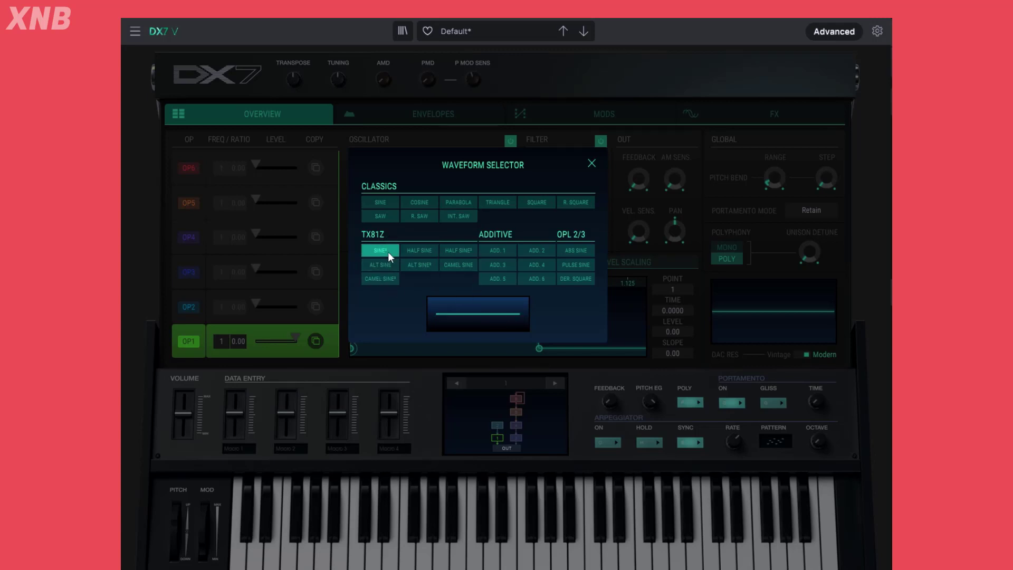
left_click(432, 252)
left_click(464, 252)
left_click(422, 264)
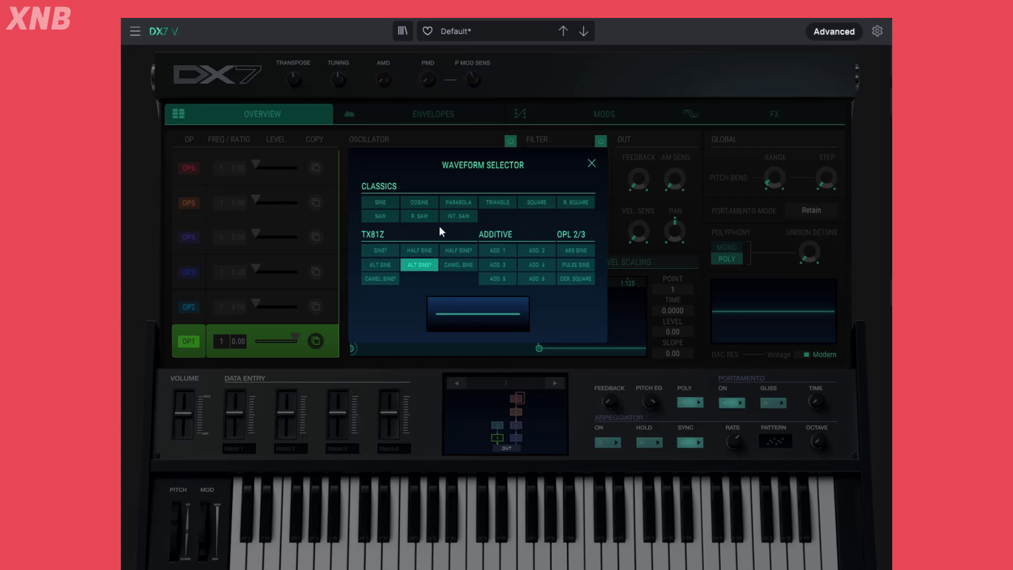
Compare the Sine and Saw waveforms on OP1 and keep Saw
left_click(377, 201)
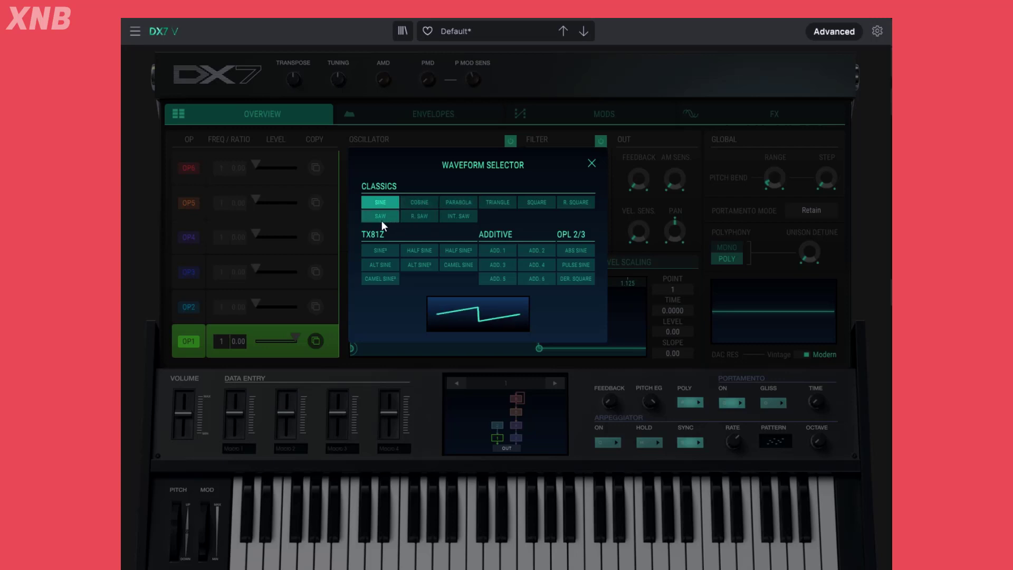
left_click(392, 216)
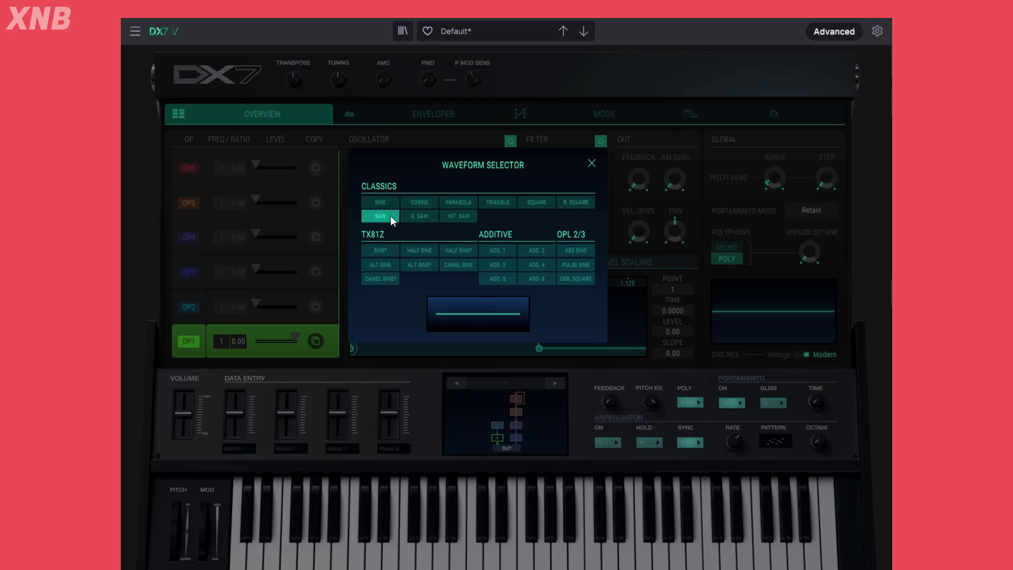
left_click(591, 163)
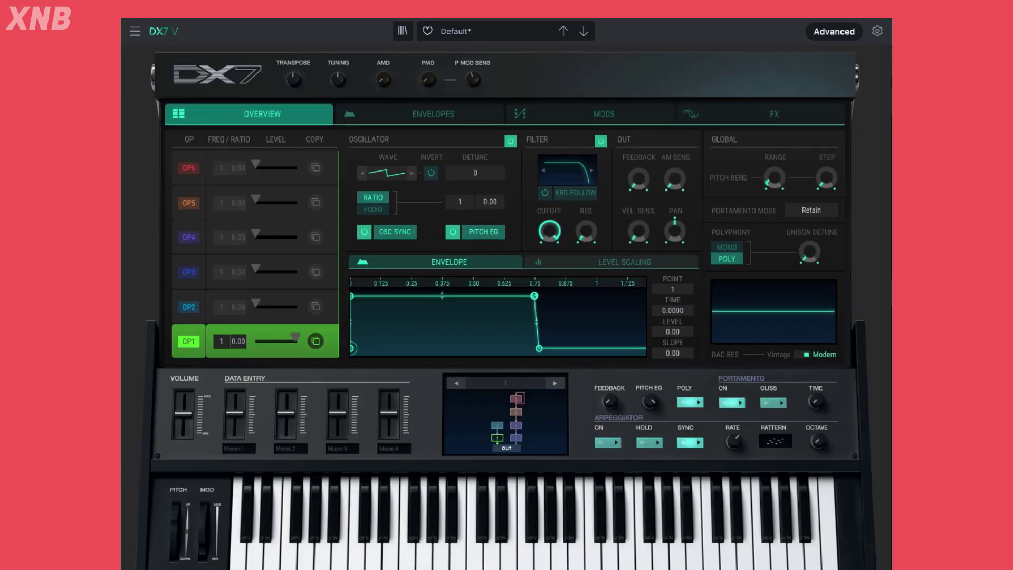
left_click(398, 170)
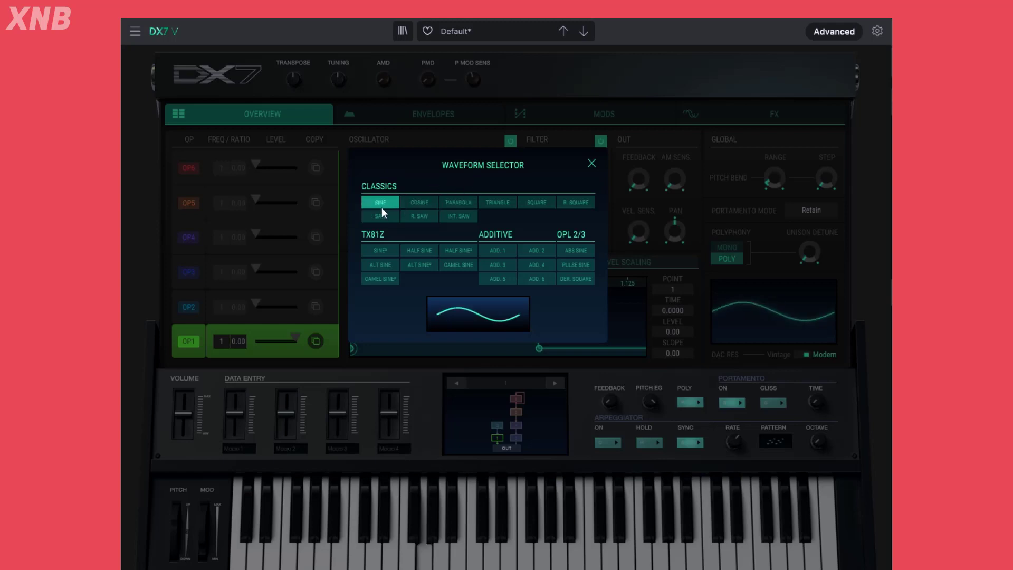
left_click(387, 219)
left_click(591, 163)
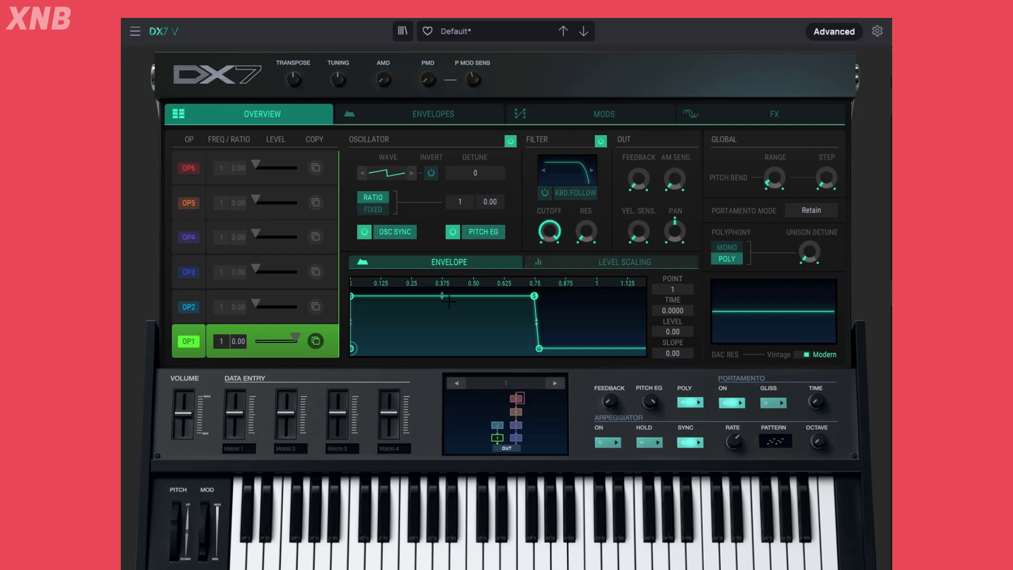
Play a note and try OP1's waveform inversion, switching it on and off again
left_click(408, 528)
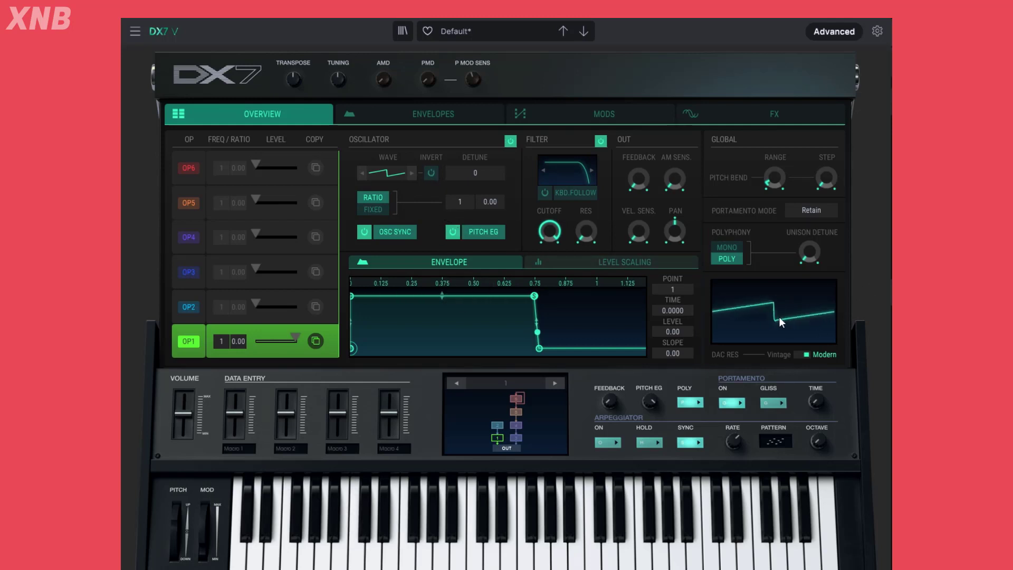
left_click(434, 175)
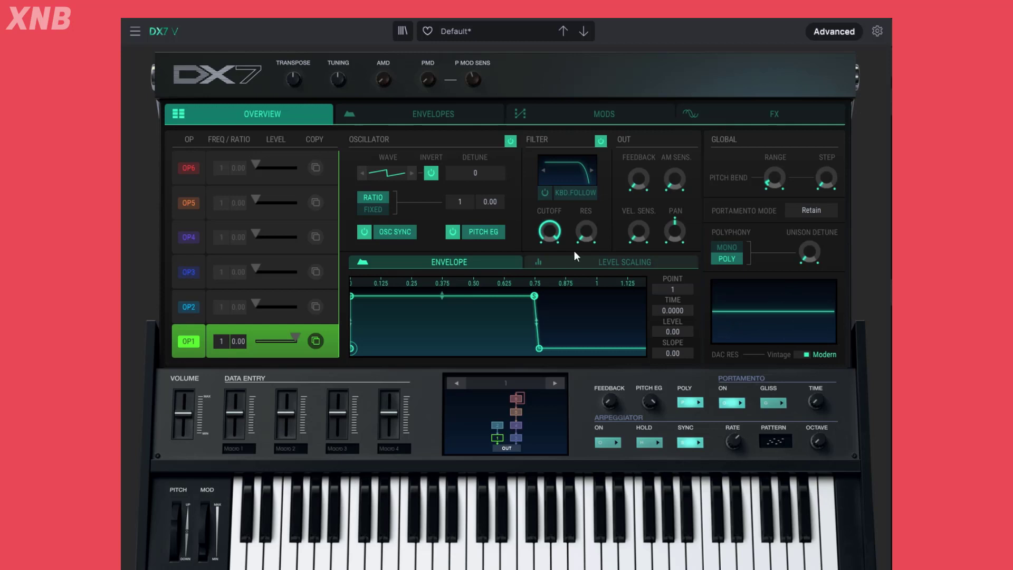
left_click(431, 173)
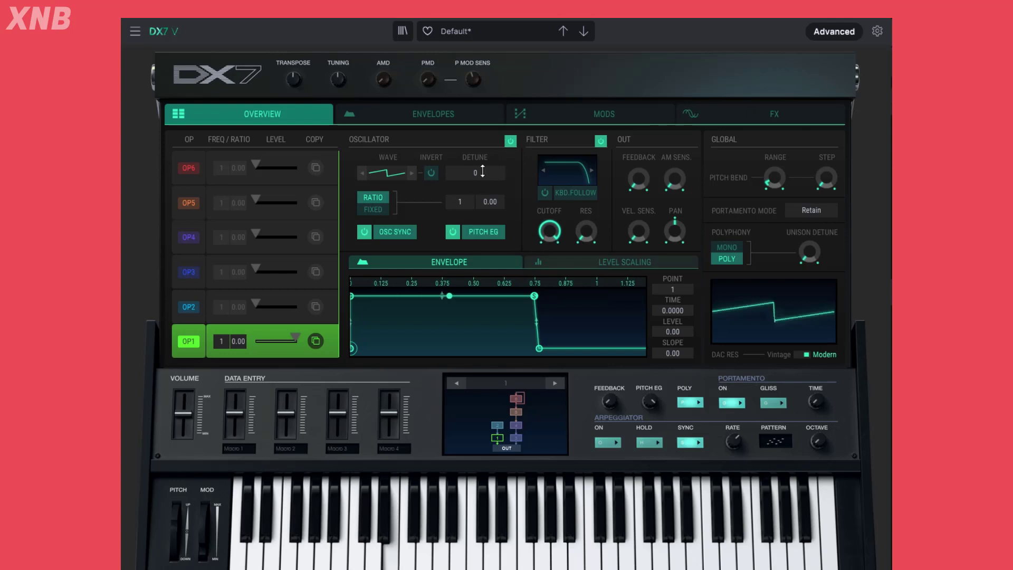
Try several detune amounts on OP1, including -15, and reset the detune to 0
left_click_drag(475, 173, 475, 188)
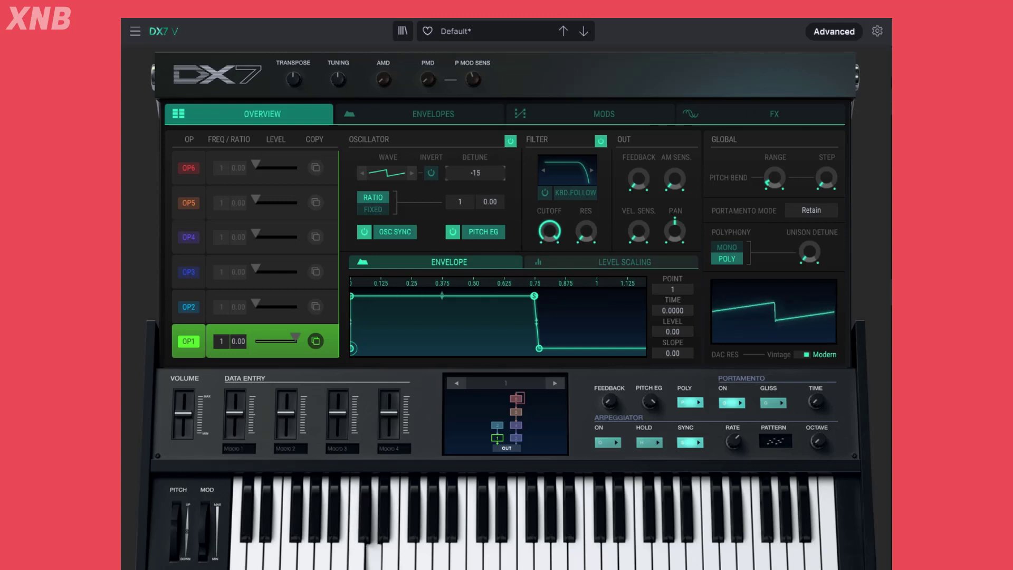
mouse_move(483, 171)
left_mouse_down()
mouse_move(483, 156)
mouse_move(475, 173)
left_mouse_up()
left_click_drag(480, 175, 479, 198)
double_click(480, 174)
mouse_move(480, 174)
left_mouse_down()
mouse_move(480, 161)
mouse_move(480, 185)
left_mouse_up()
double_click(485, 179)
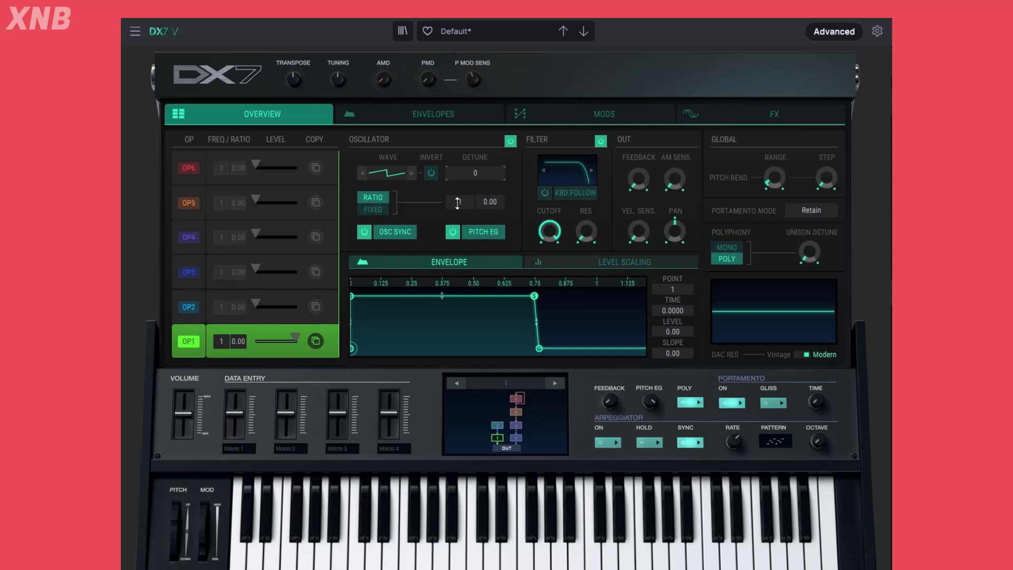
Try a coarse frequency ratio of 2 on OP1, return it to 1, and try the fine ratio adjustment
left_click_drag(457, 202, 457, 171)
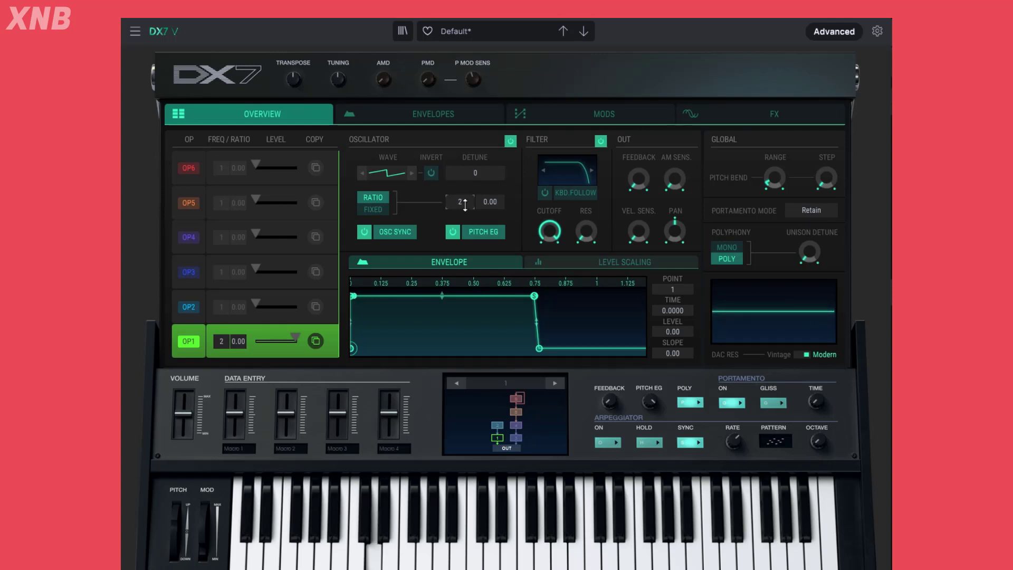
left_click_drag(465, 204, 468, 296)
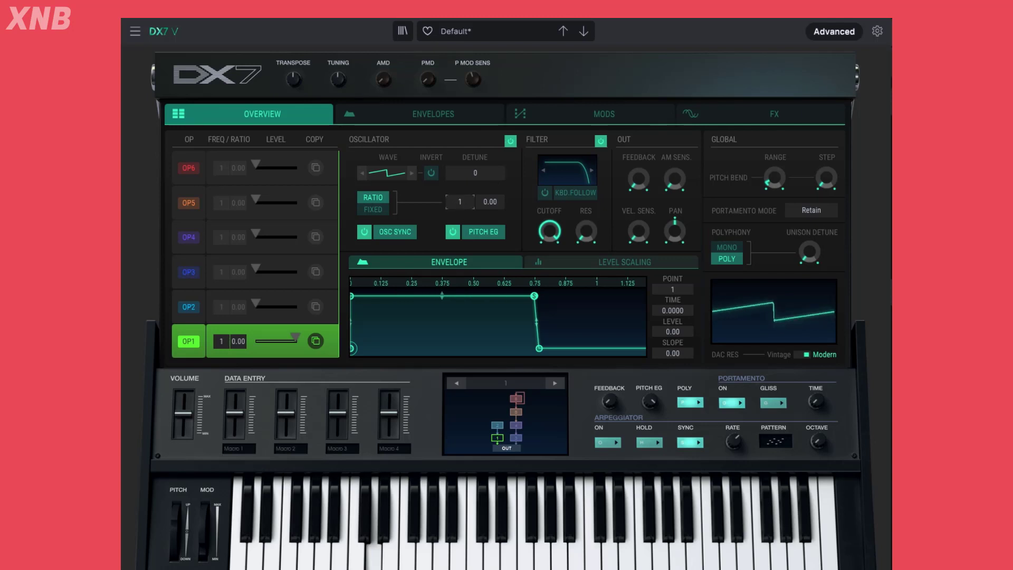
left_click_drag(465, 204, 465, 202)
left_click_drag(459, 202, 460, 211)
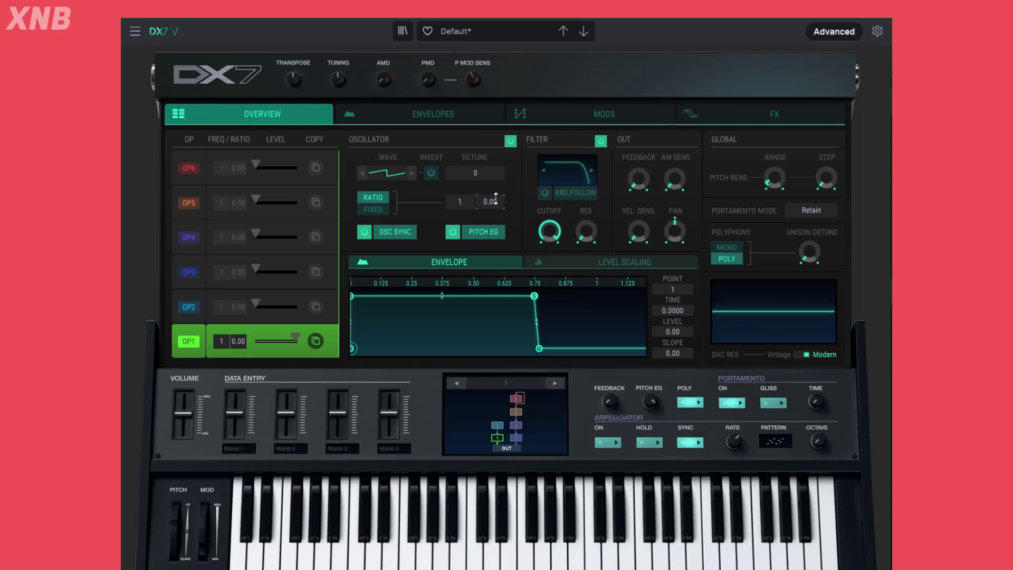
mouse_move(497, 203)
left_mouse_down()
mouse_move(497, 176)
mouse_move(500, 203)
left_mouse_up()
mouse_move(495, 195)
left_mouse_down()
mouse_move(496, 178)
mouse_move(501, 202)
left_mouse_up()
Switch OP1's oscillator to fixed frequency mode and set it to 213 Hz
left_click(377, 212)
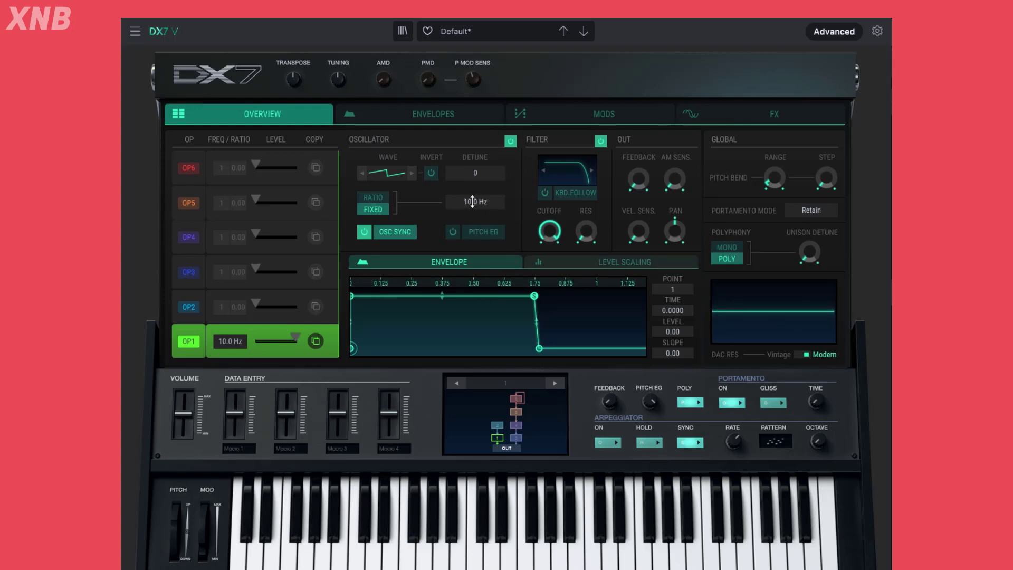
left_click_drag(472, 201, 472, 109)
left_click_drag(473, 196, 475, 171)
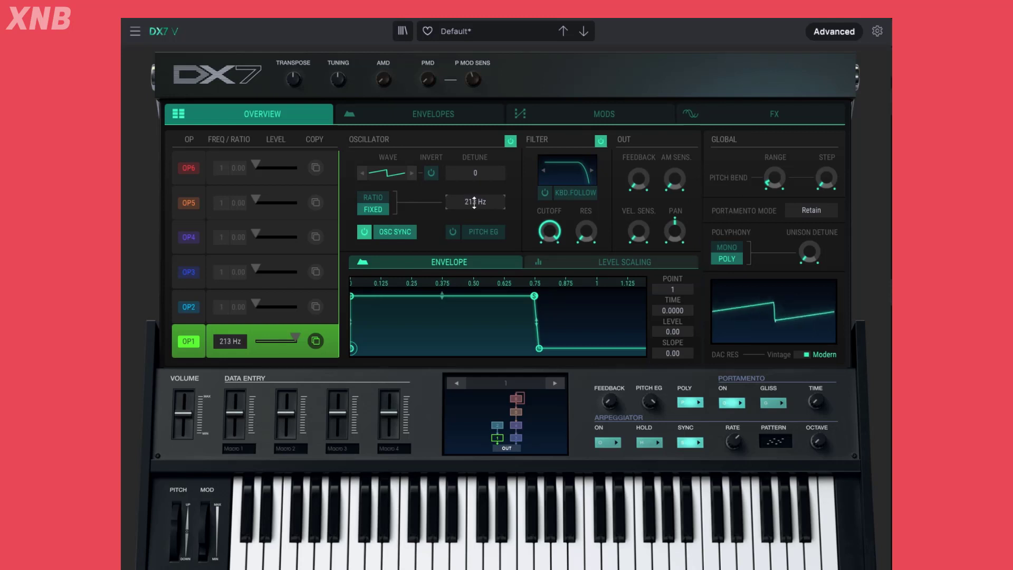
Play several different keys across the keyboard to compare OP1's pitch in fixed frequency mode
left_click(256, 559)
left_click(256, 559)
left_click(375, 560)
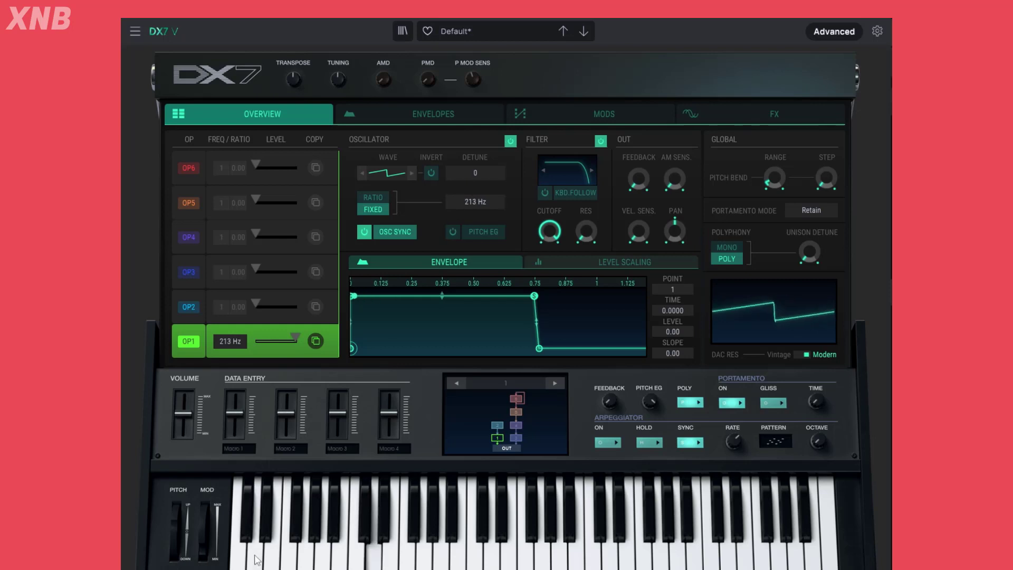
left_click(375, 560)
left_click(377, 562)
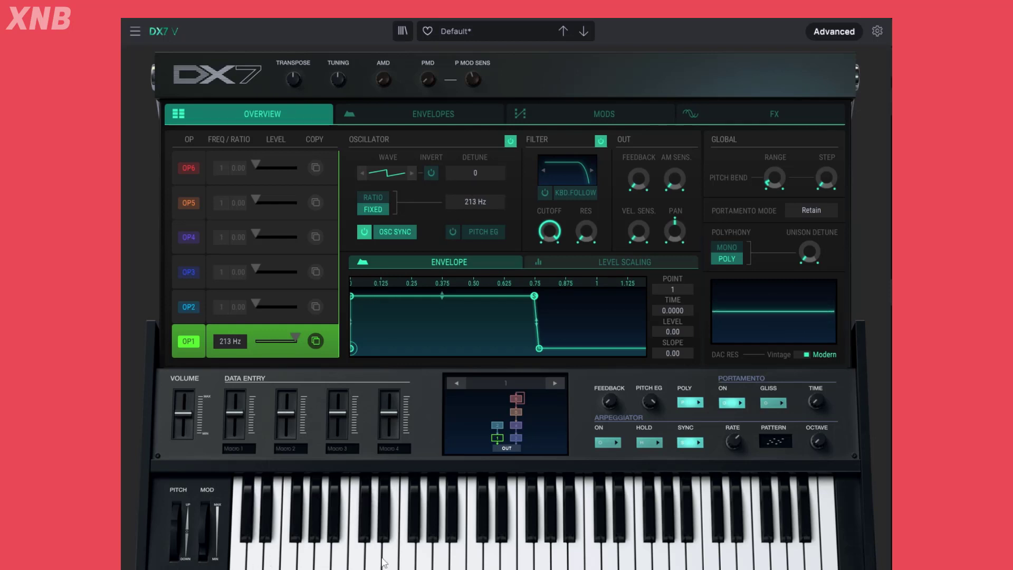
left_click(395, 560)
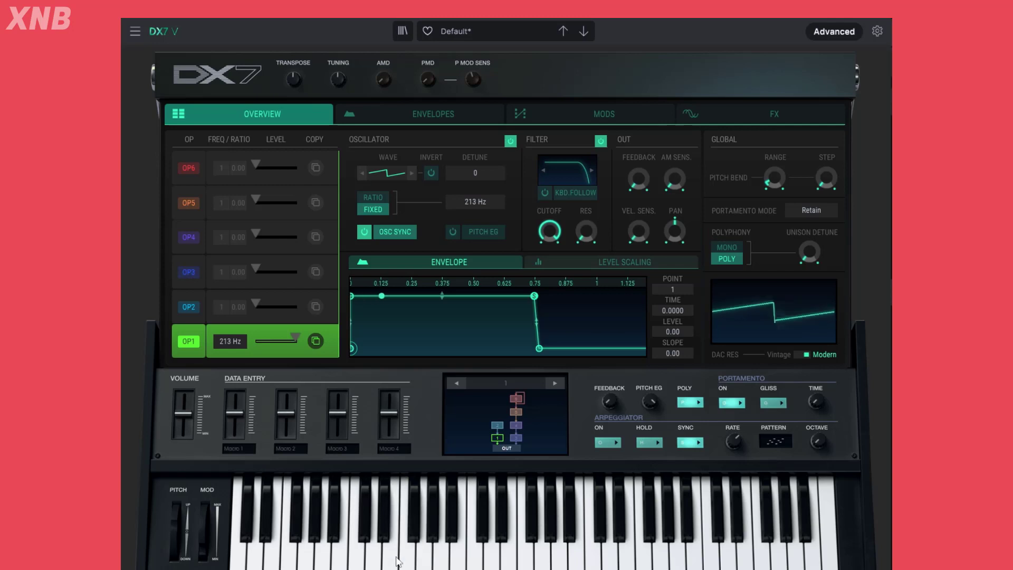
left_click(436, 561)
left_click(452, 559)
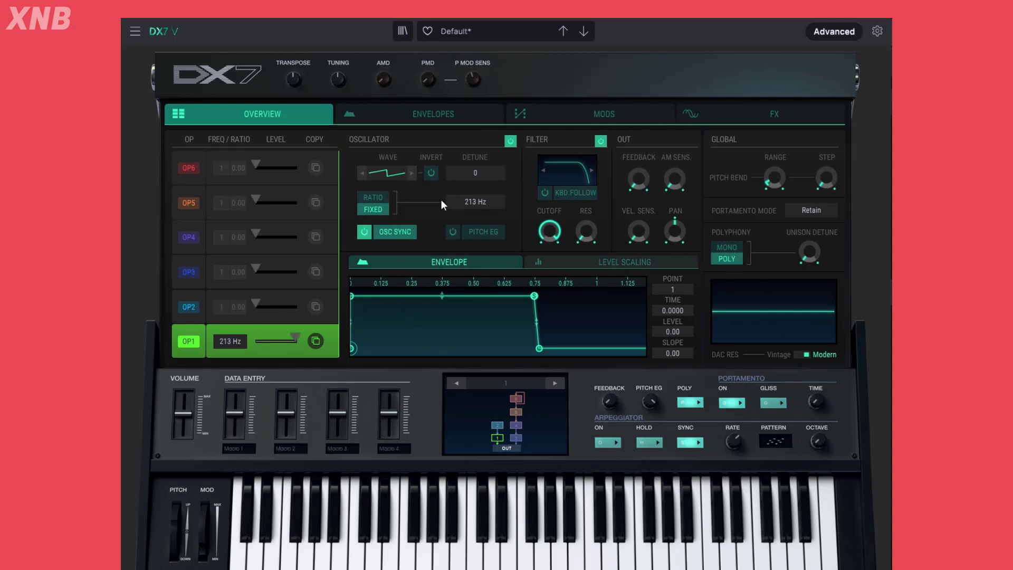
Return OP1's oscillator to ratio mode and try different cutoff and resonance amounts on its filter
left_click(377, 197)
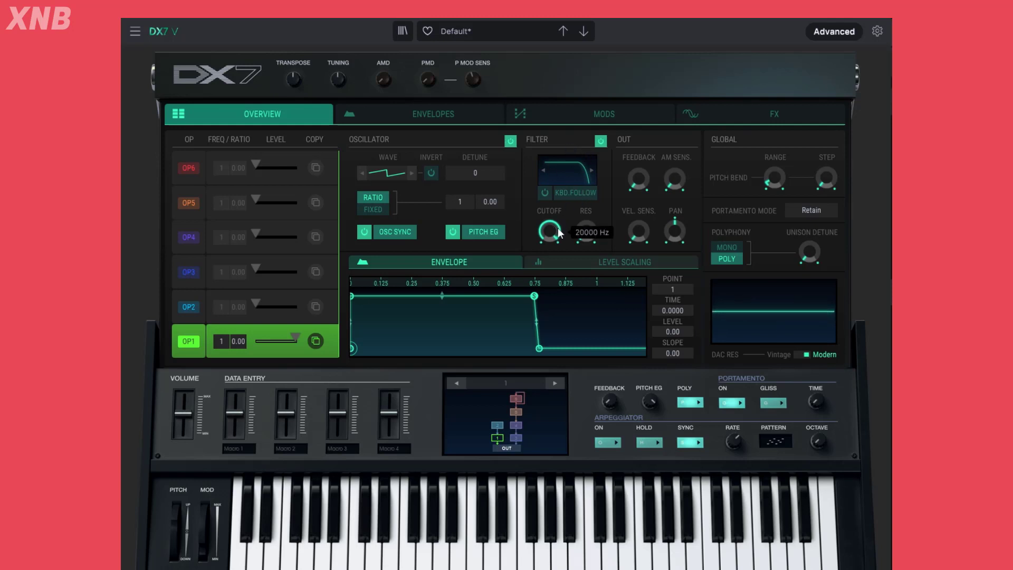
mouse_move(554, 228)
mouse_move(551, 225)
left_mouse_down()
mouse_move(552, 259)
mouse_move(552, 217)
mouse_move(552, 238)
mouse_move(575, 248)
mouse_move(557, 206)
mouse_move(587, 228)
mouse_move(587, 209)
mouse_move(587, 233)
mouse_move(548, 237)
mouse_move(587, 227)
mouse_move(587, 207)
mouse_move(549, 247)
mouse_move(549, 215)
left_mouse_up()
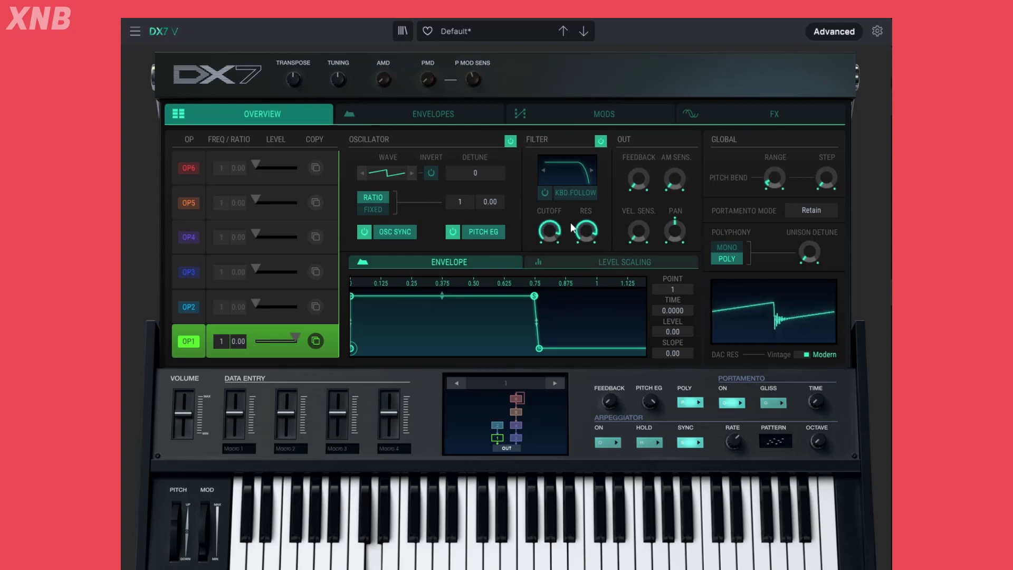
Try the Band-Pass and High-Pass modes on OP1's filter, then set it back to Low-Pass
left_click(575, 168)
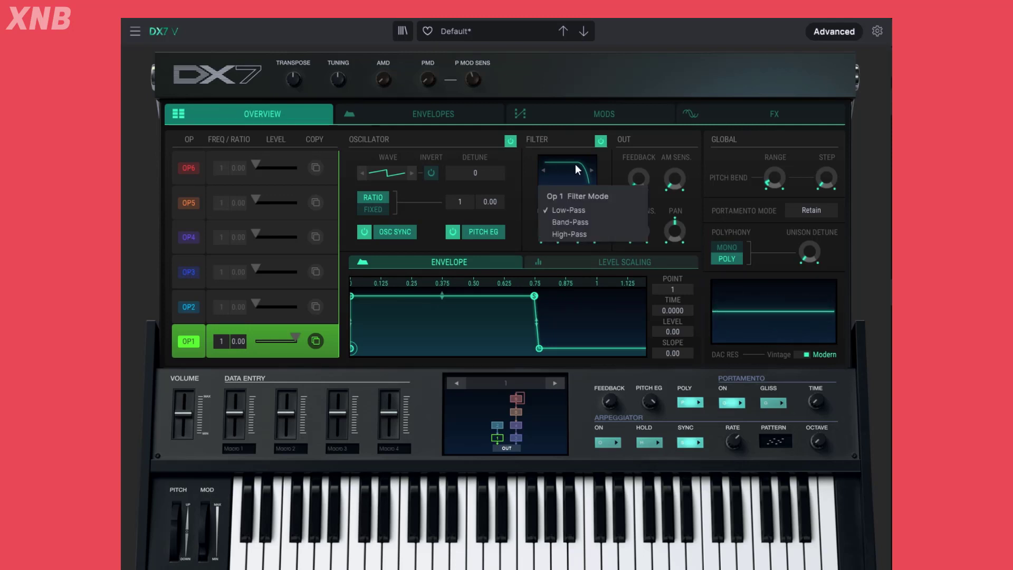
left_click(572, 221)
left_click(574, 174)
left_click(583, 232)
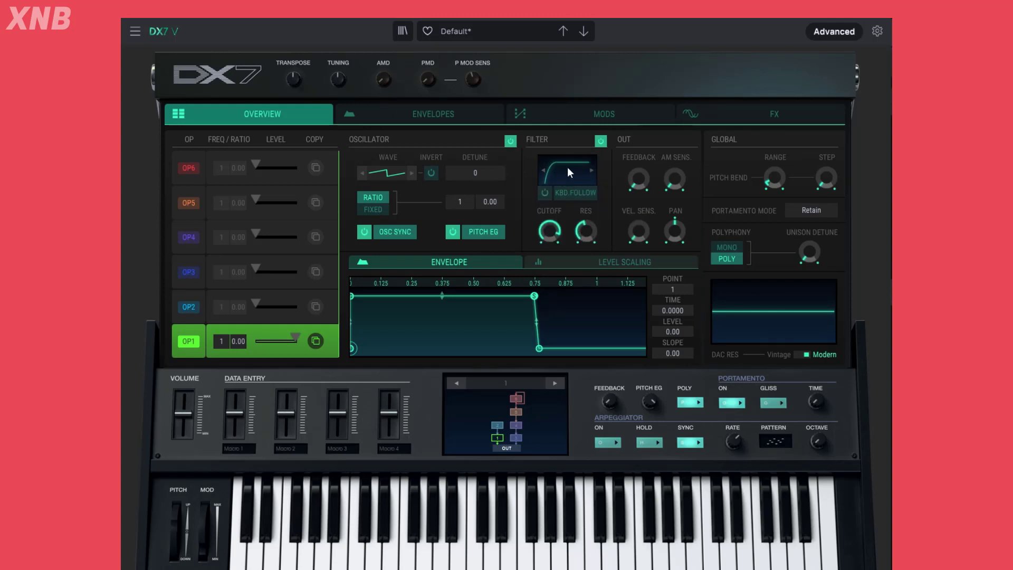
left_click(574, 175)
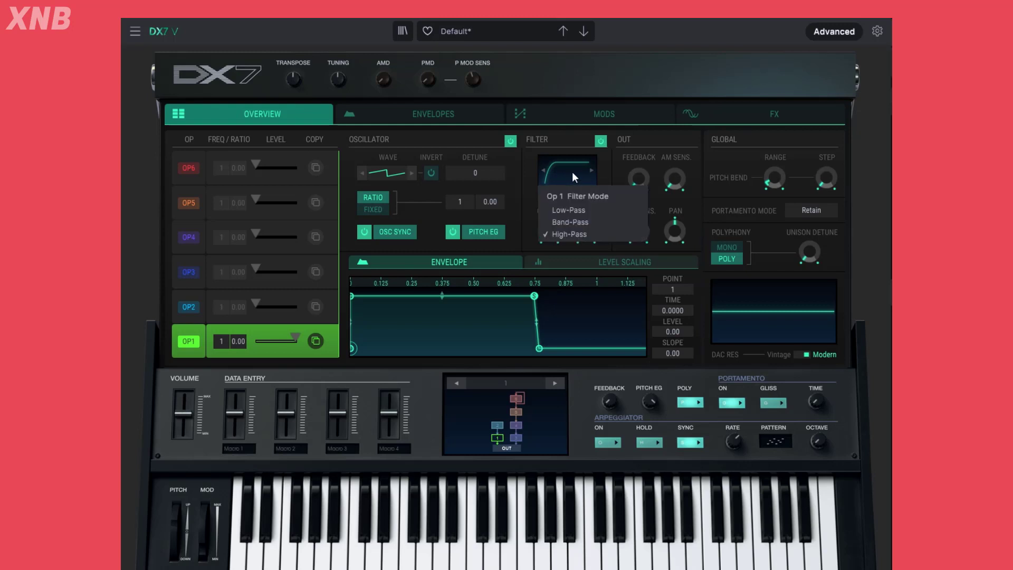
left_click(573, 210)
Lower OP1's filter cutoff and compare the sound with keyboard follow on and off
left_click_drag(549, 230, 580, 227)
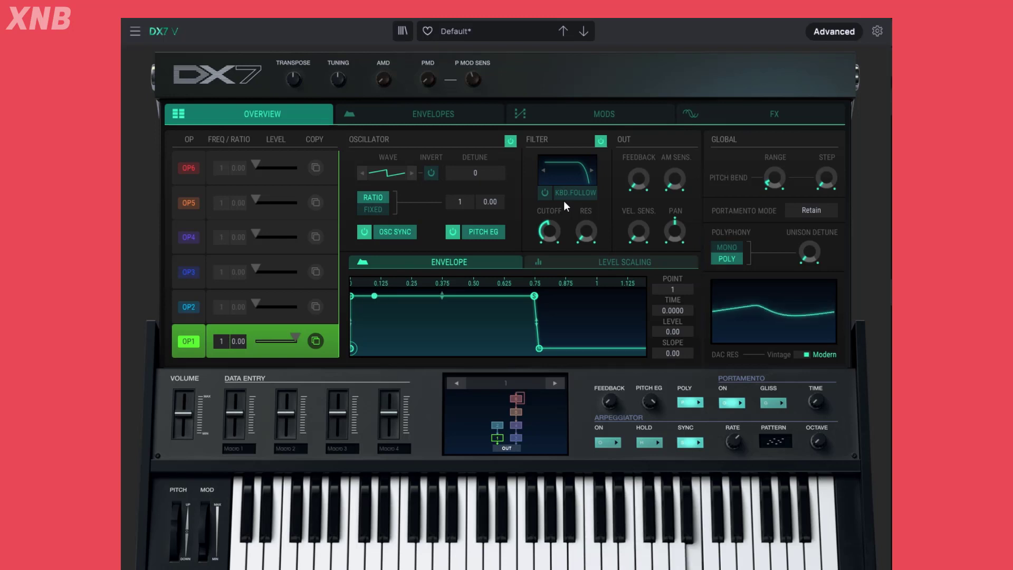
mouse_move(549, 233)
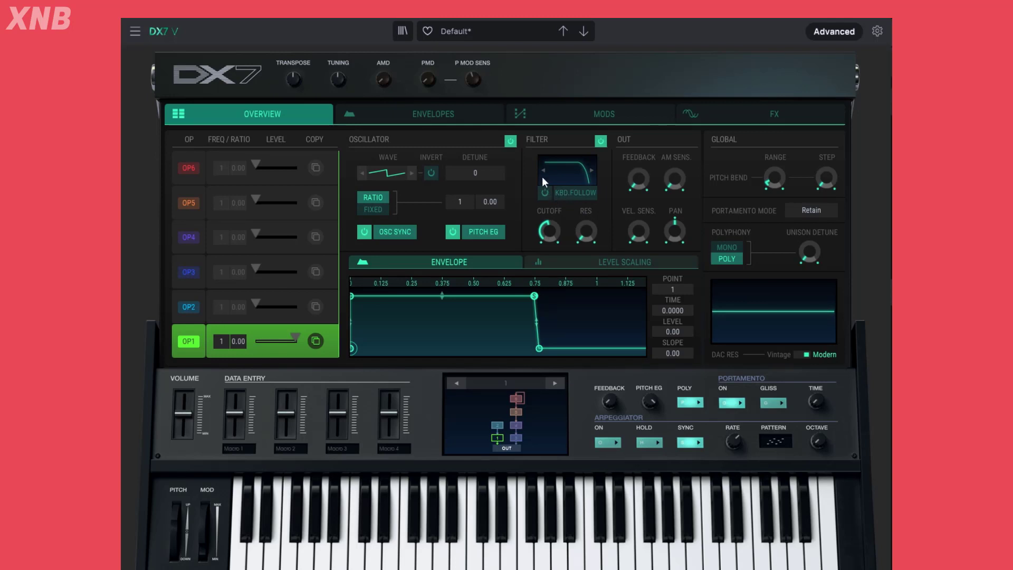
left_click(576, 194)
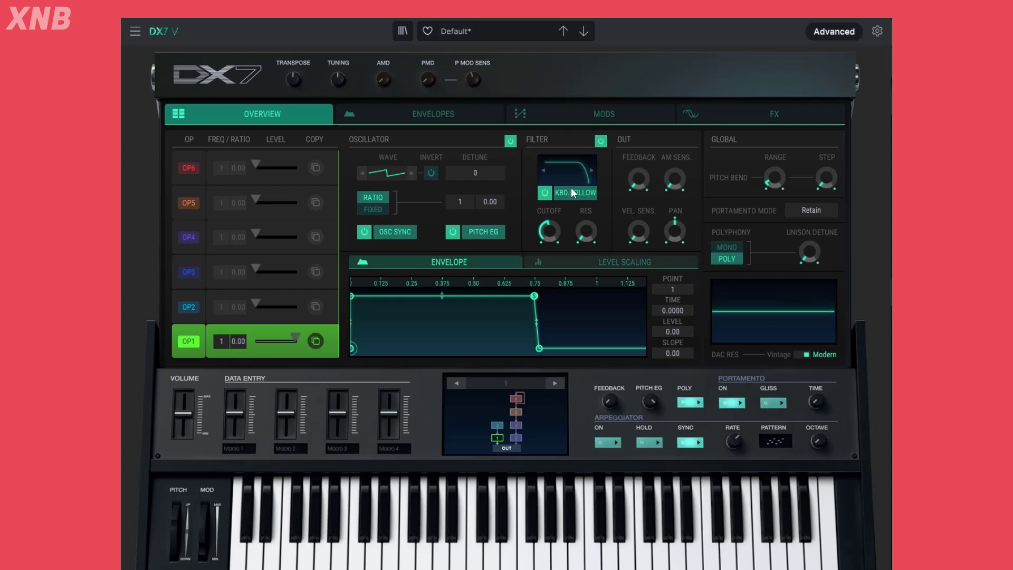
left_click(545, 193)
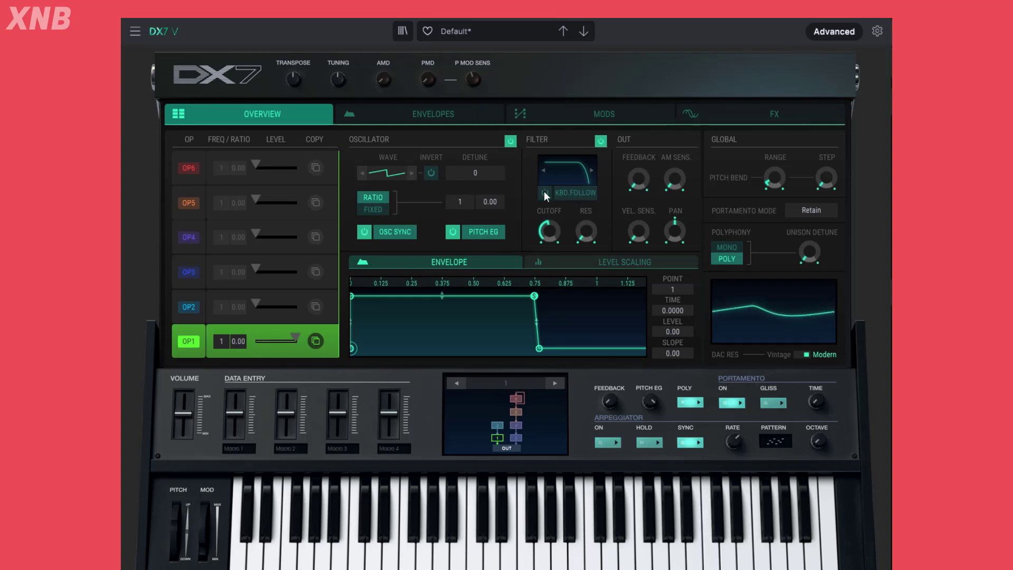
left_click(543, 192)
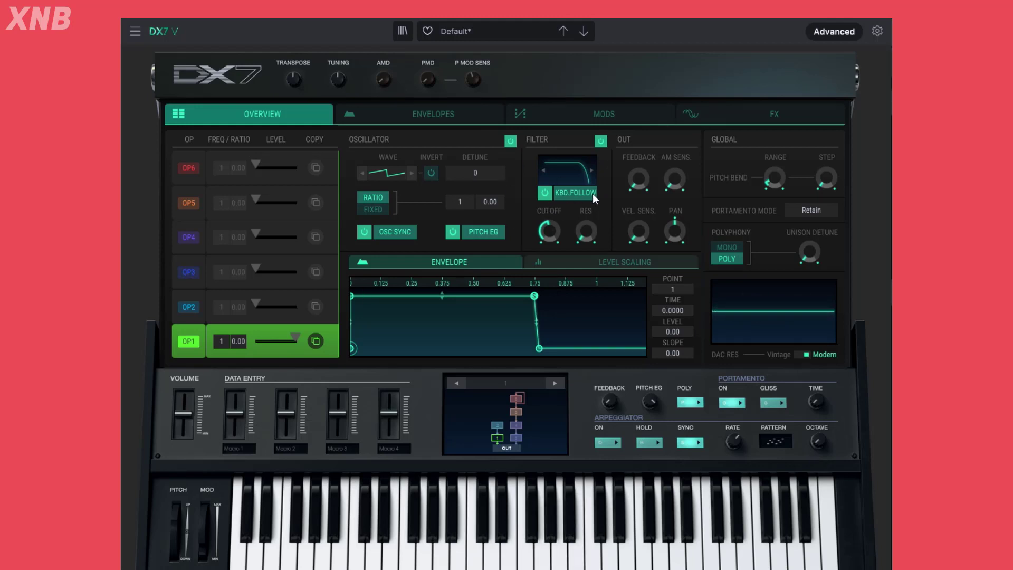
left_click_drag(559, 230, 559, 211)
Bypass OP1's filter and reload the Default template preset
left_click(602, 141)
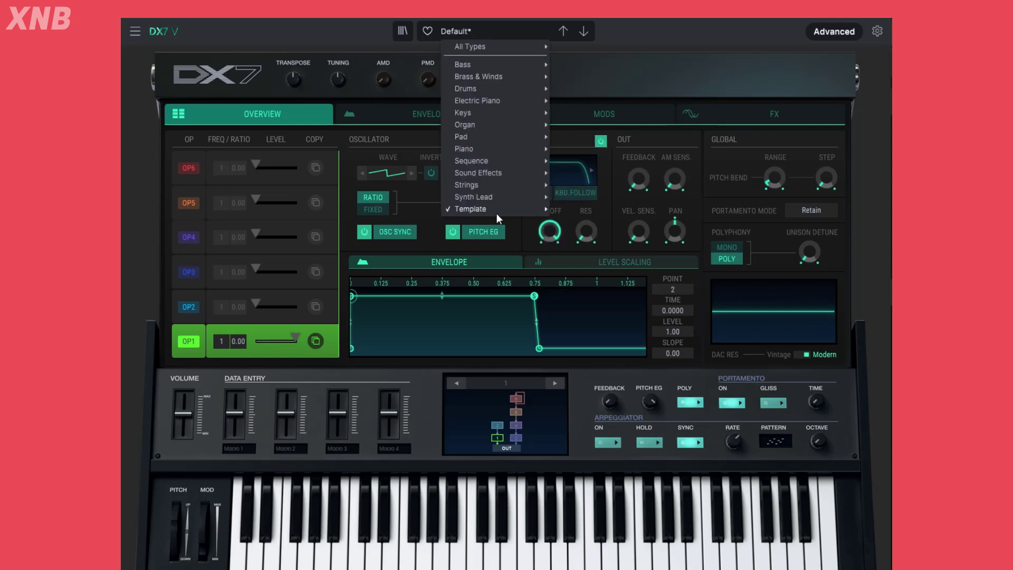
mouse_move(496, 209)
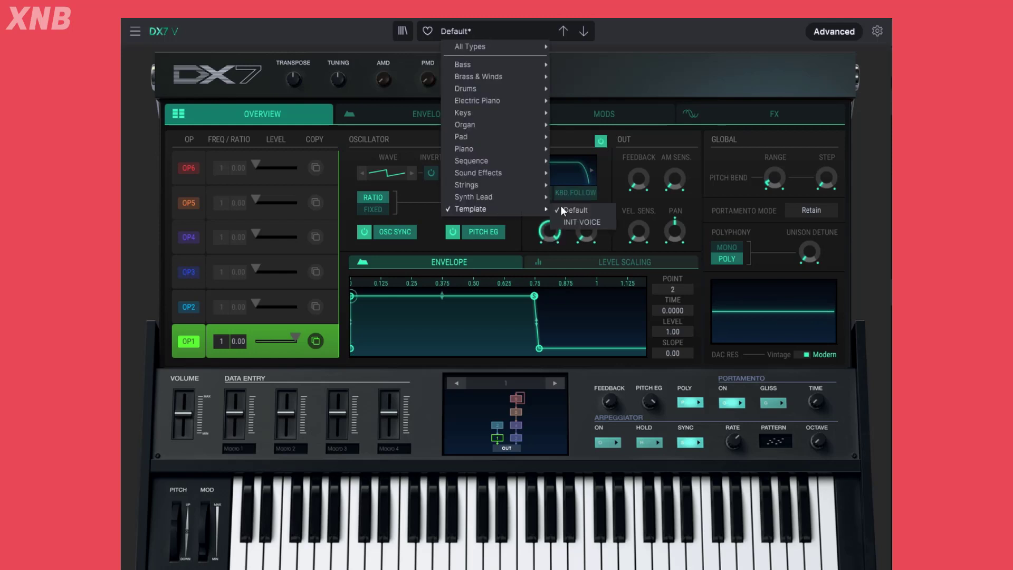
left_click(580, 210)
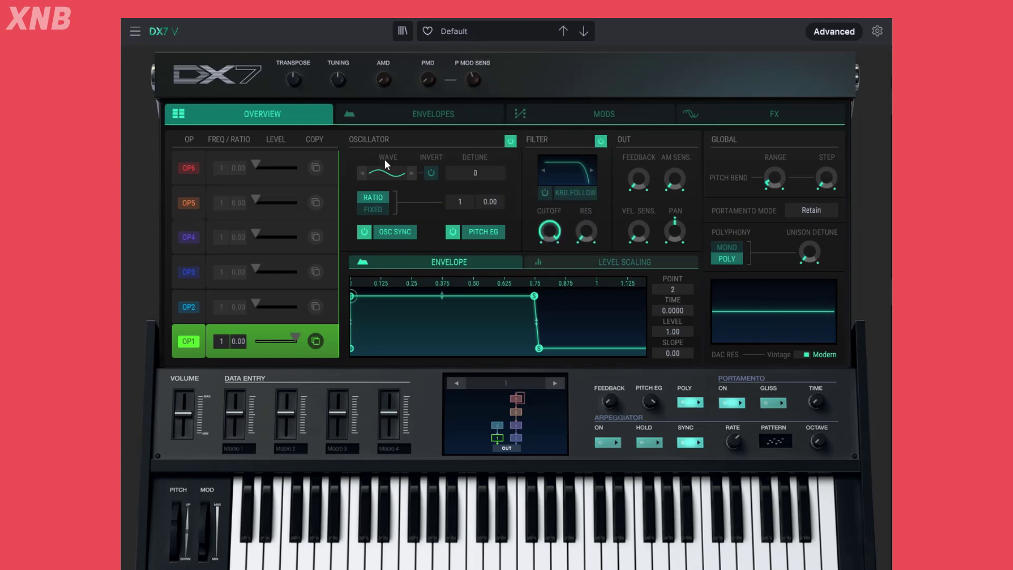
Set OP1's waveform to Saw in the waveform selector and close the selector
left_click(387, 173)
left_click(383, 217)
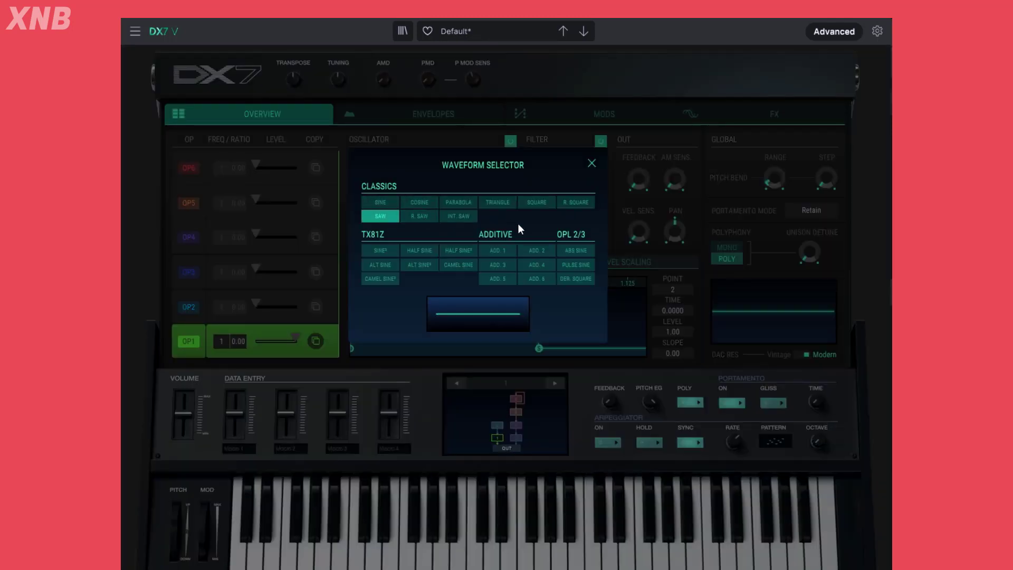
left_click(659, 77)
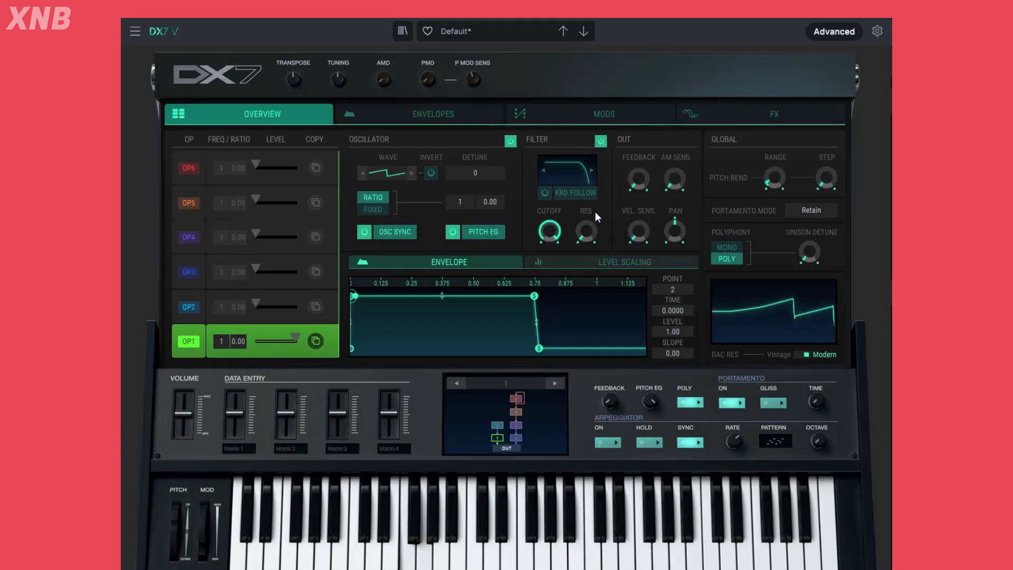
Lengthen OP1's attack by moving envelope point 2 to about 0.27, and compare the curve in the overview and the detailed envelope view
mouse_move(548, 227)
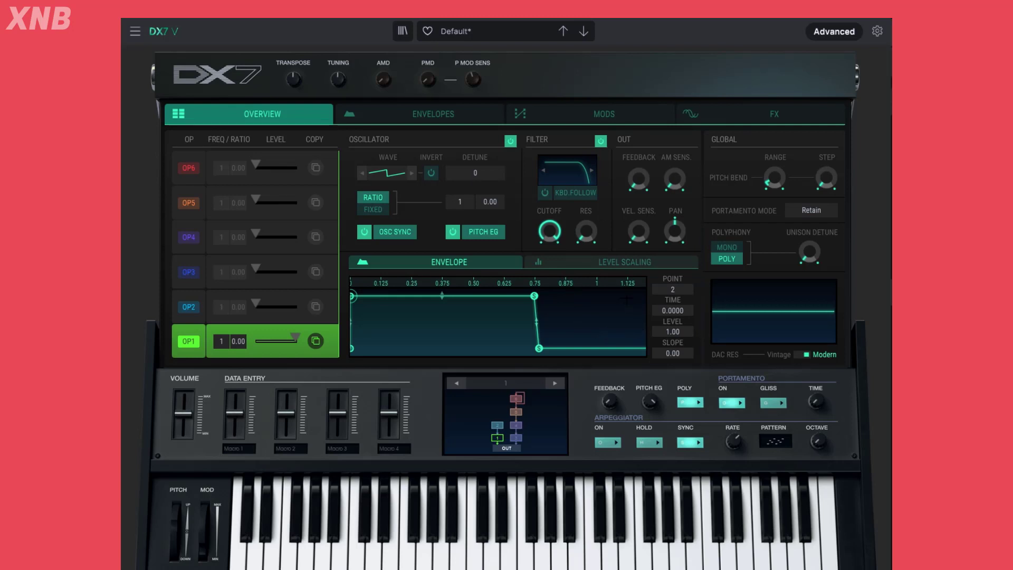
mouse_move(592, 245)
left_click(417, 114)
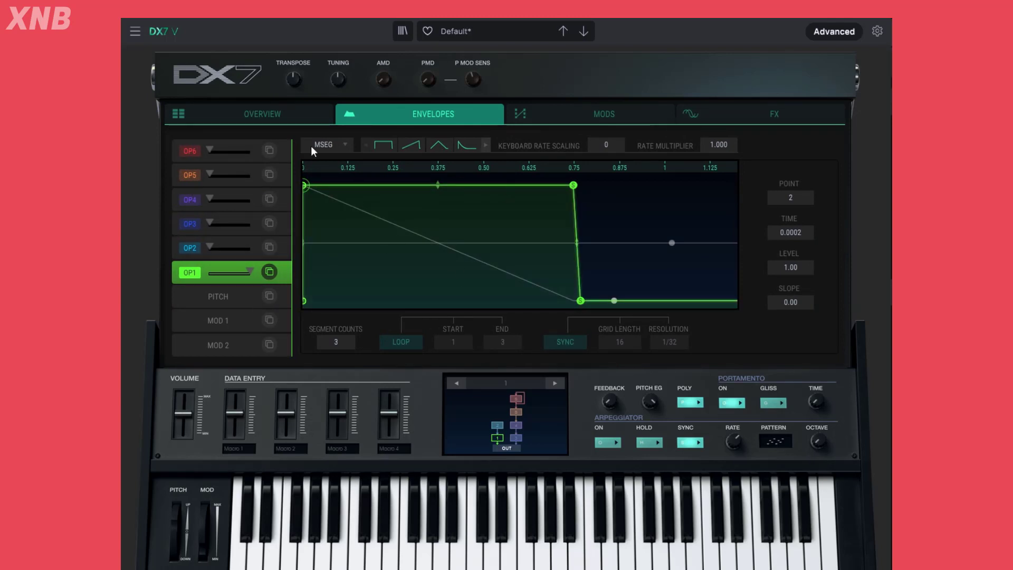
left_click_drag(306, 188, 402, 185)
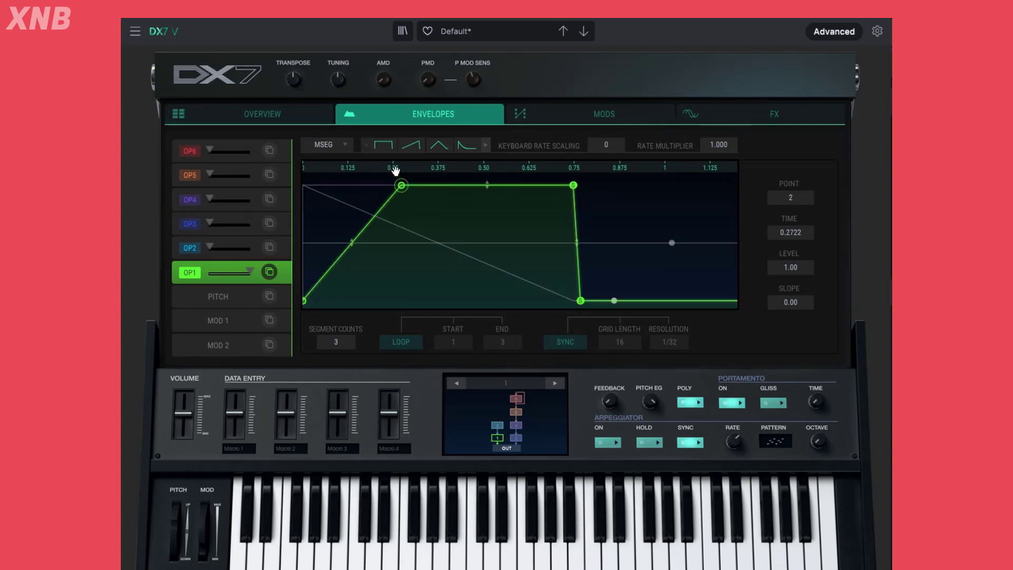
left_click(281, 110)
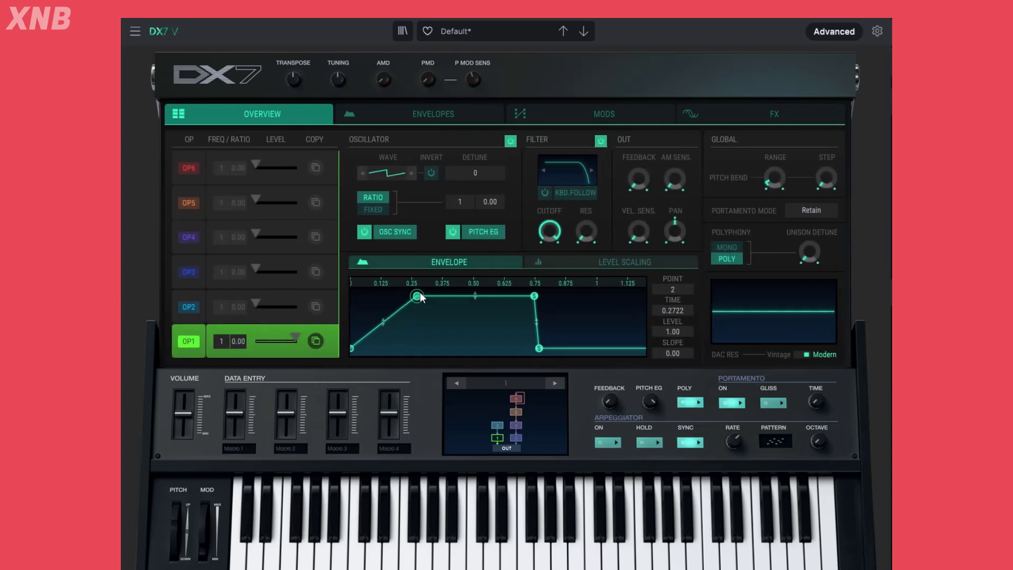
left_click(422, 116)
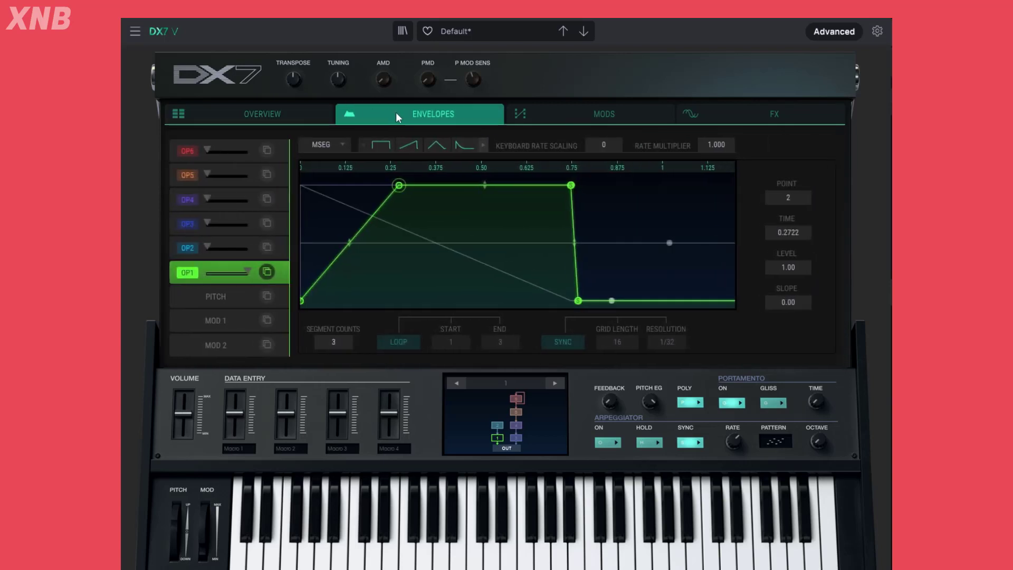
View the envelopes of OP2, OP3 and OP4 in the detailed envelope view and compare them with OP1's
left_click(190, 248)
left_click(192, 224)
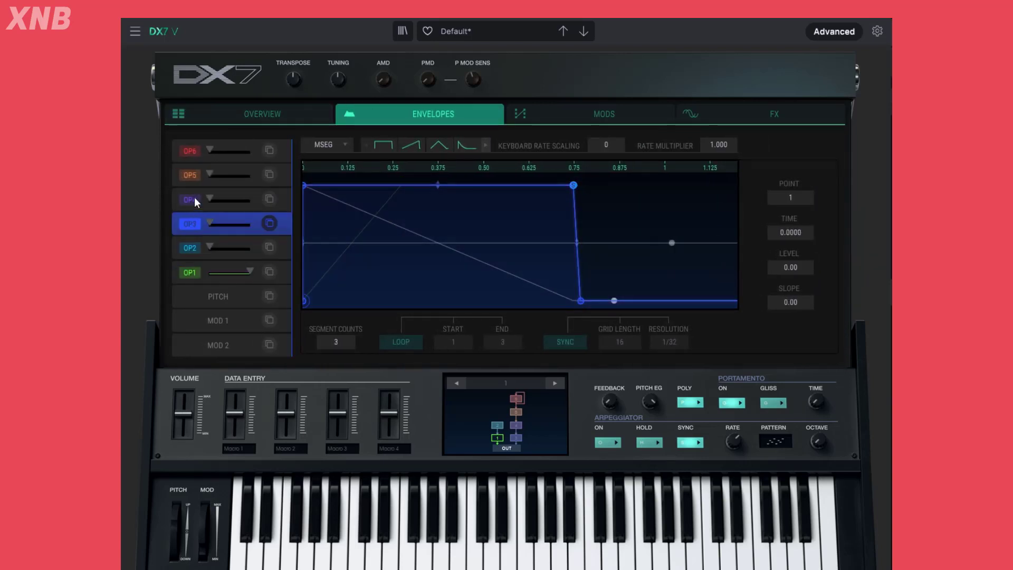
left_click(192, 200)
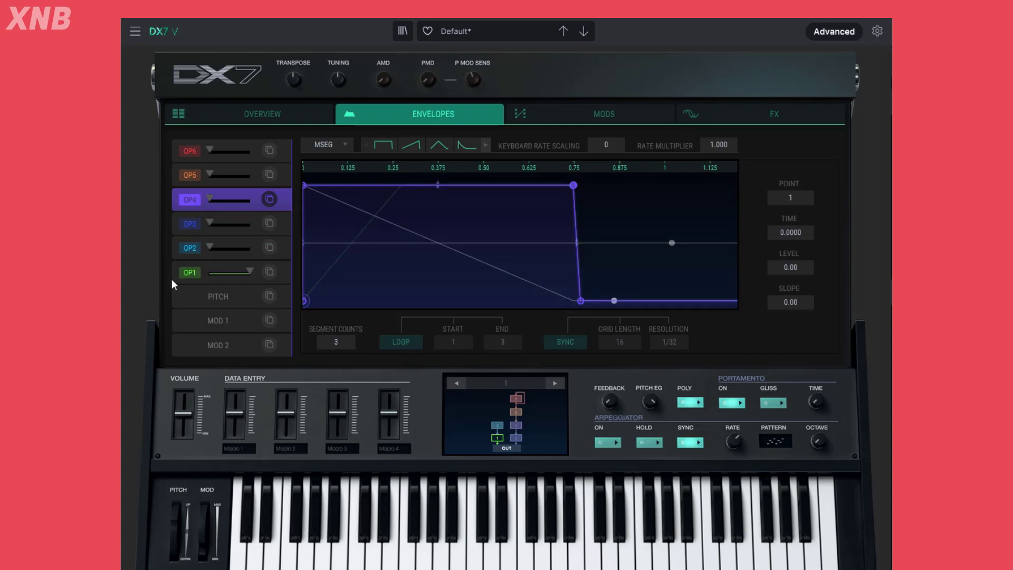
left_click(217, 274)
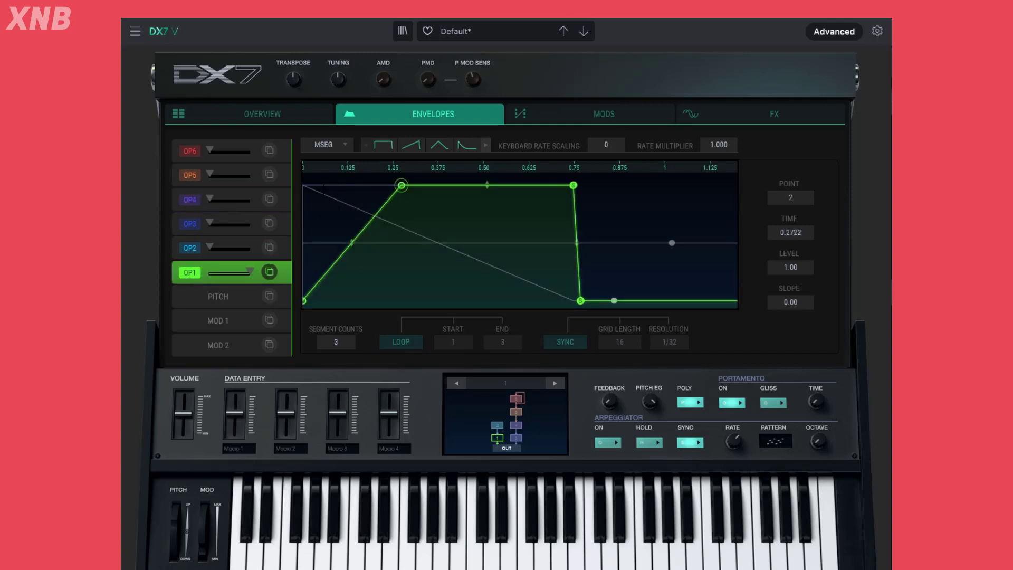
left_click(197, 206)
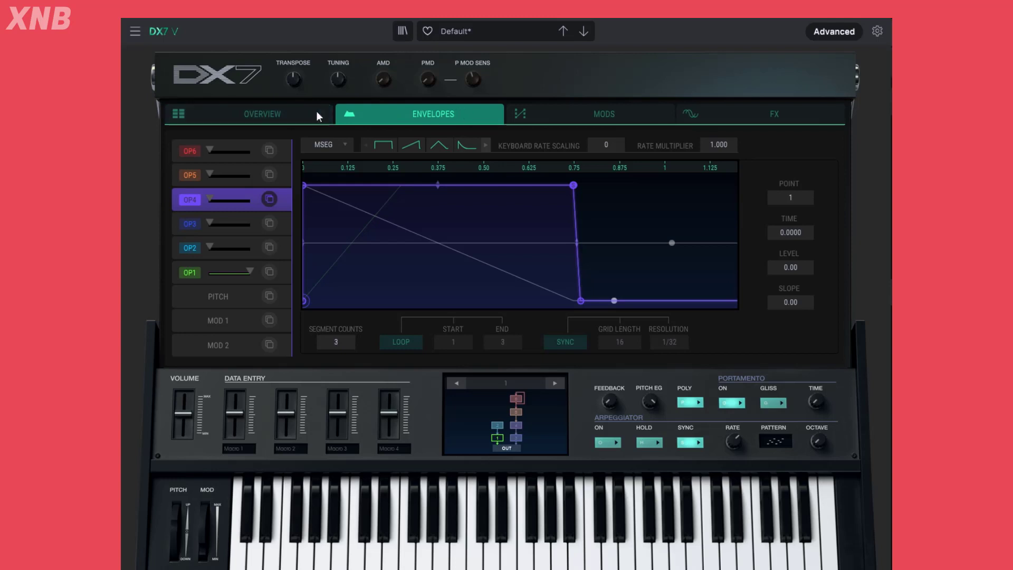
Compare OP4's envelope between the overview and the detailed envelope view
left_click(292, 111)
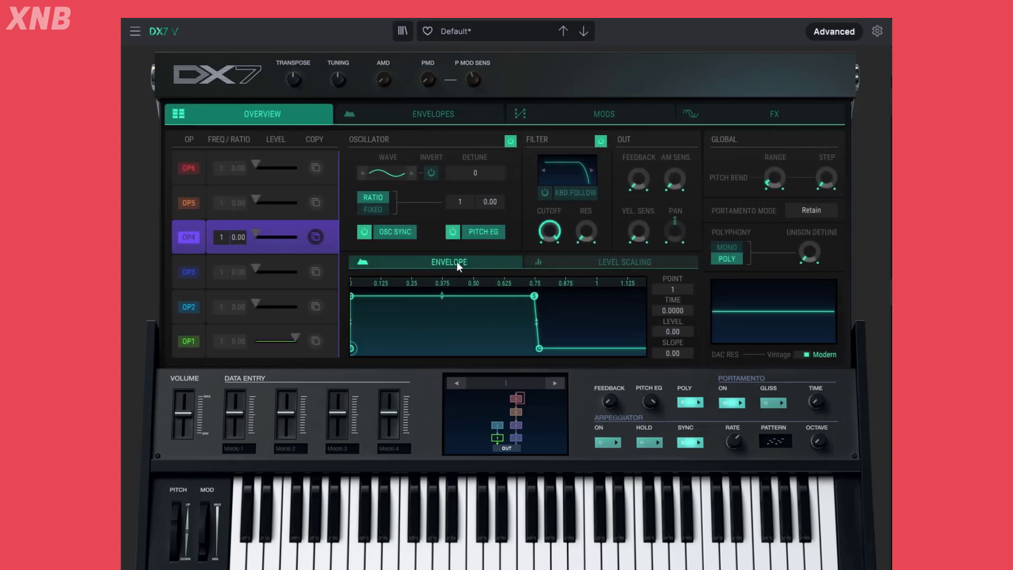
left_click(433, 111)
left_click(287, 109)
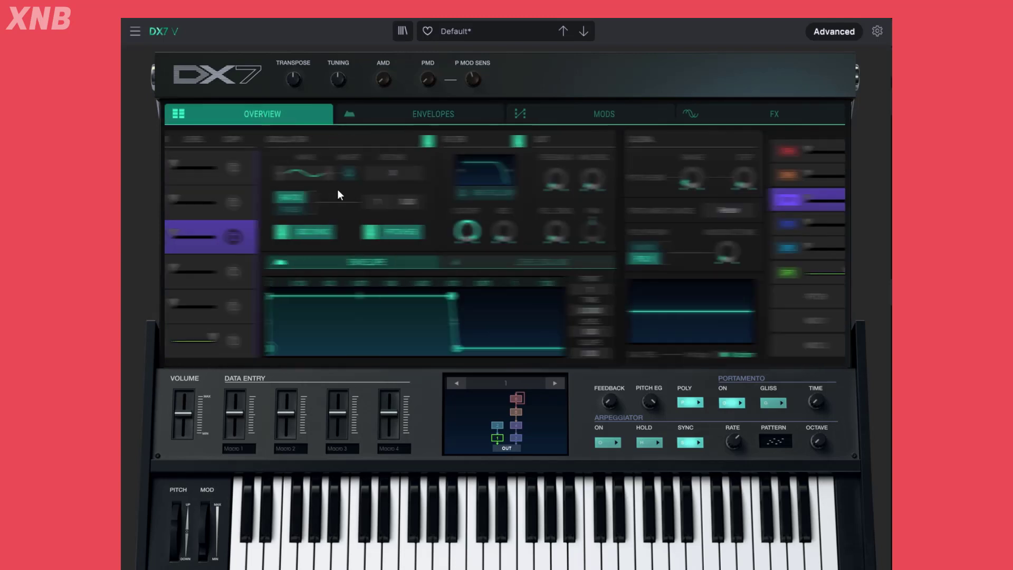
Select OP1 and move point 2 of its envelope back to time 0 in the detailed envelope view
left_click(186, 342)
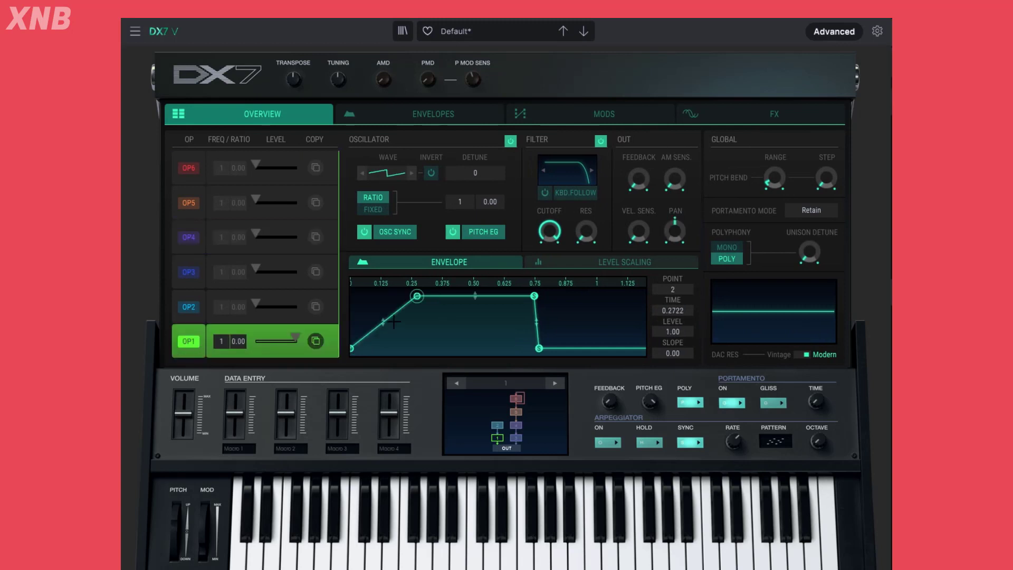
left_click(434, 109)
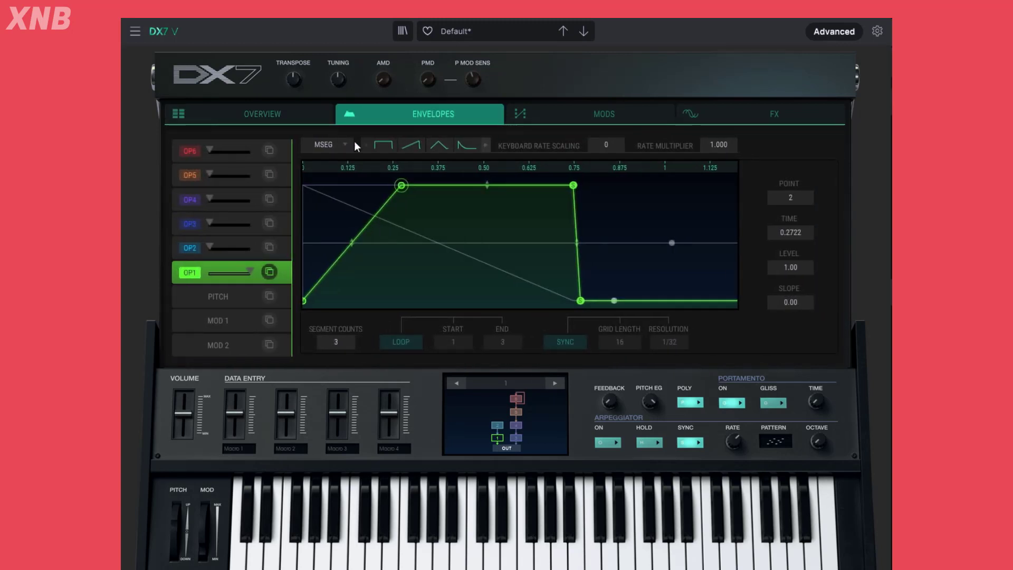
left_click_drag(400, 185, 251, 182)
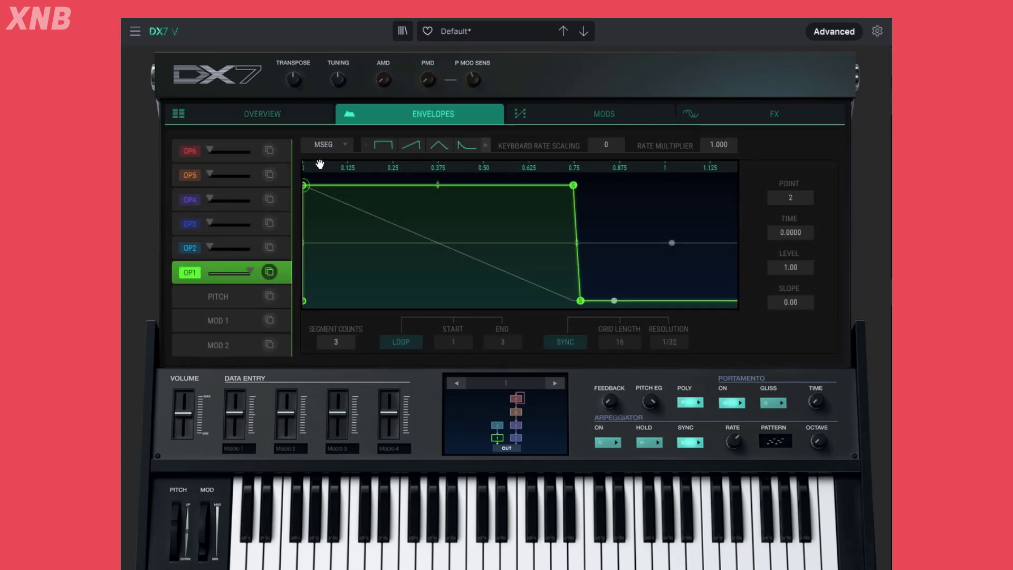
Try the DX7 and DADSR modes for OP1's envelope generator and return it to MSEG
left_click(346, 146)
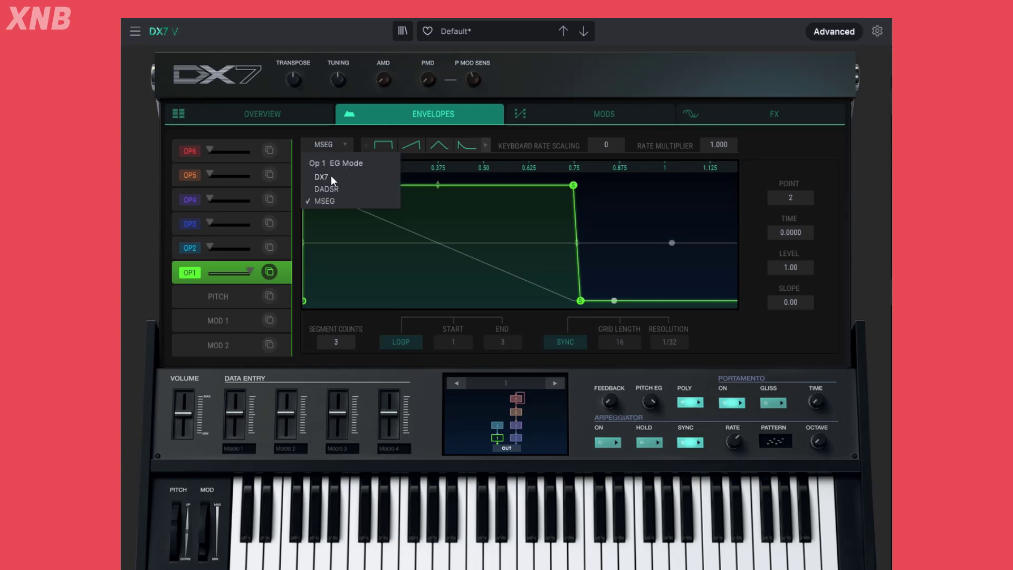
left_click(330, 176)
left_click(340, 146)
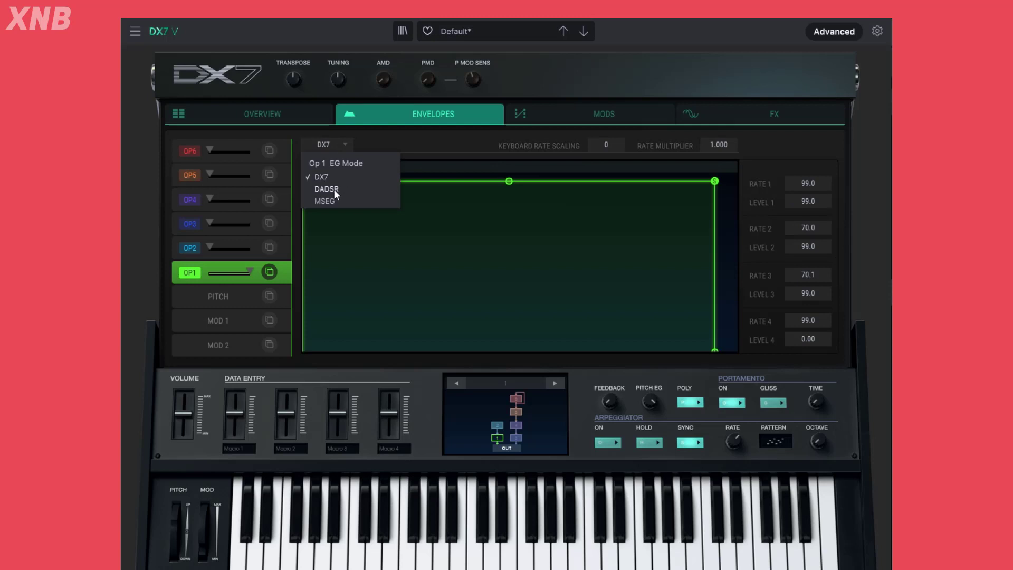
left_click(334, 189)
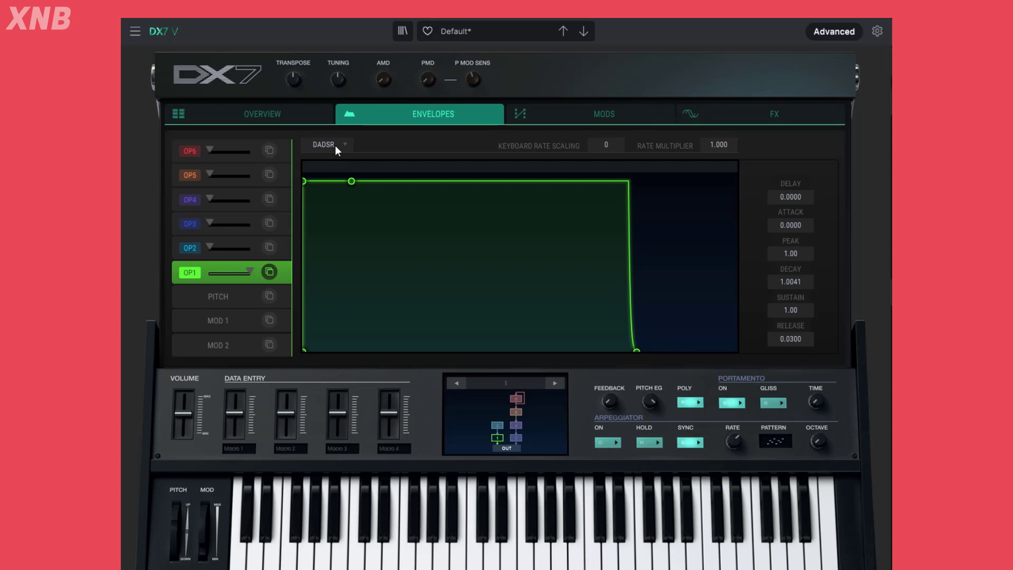
left_click(334, 144)
left_click(331, 200)
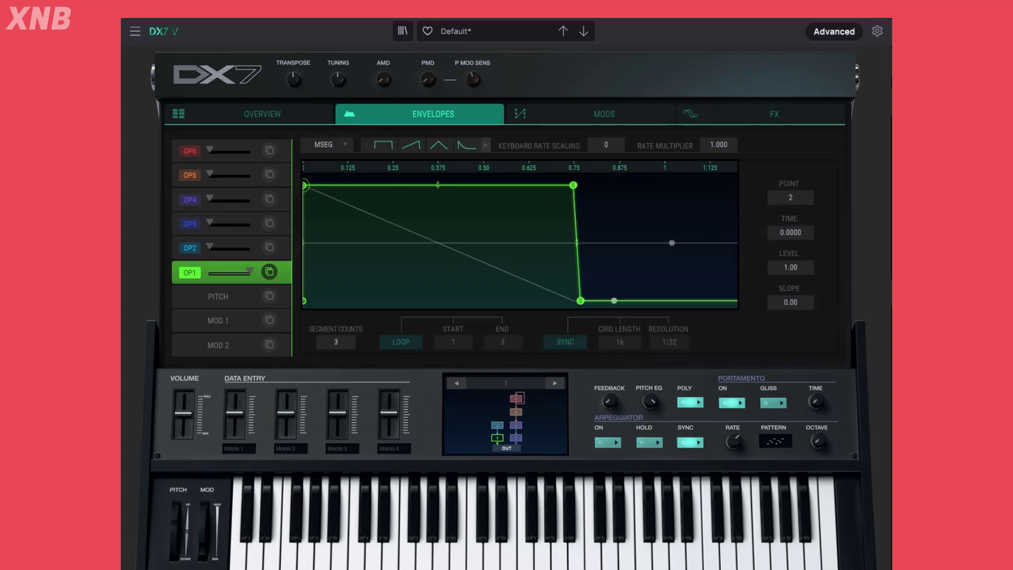
Set point 2 of OP1's envelope to a time of about 0.17 from the overview
left_click(309, 111)
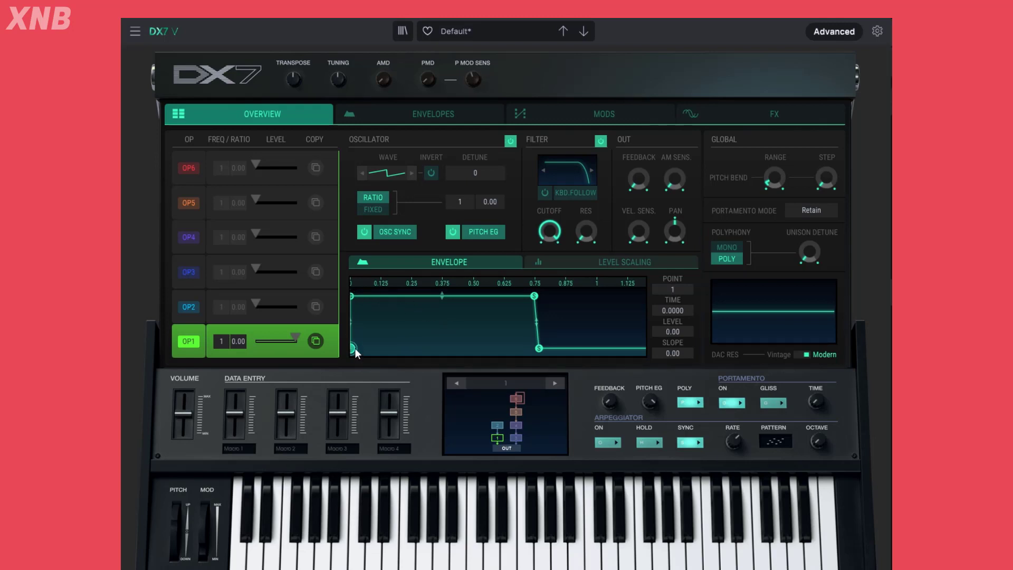
left_click_drag(352, 296, 392, 297)
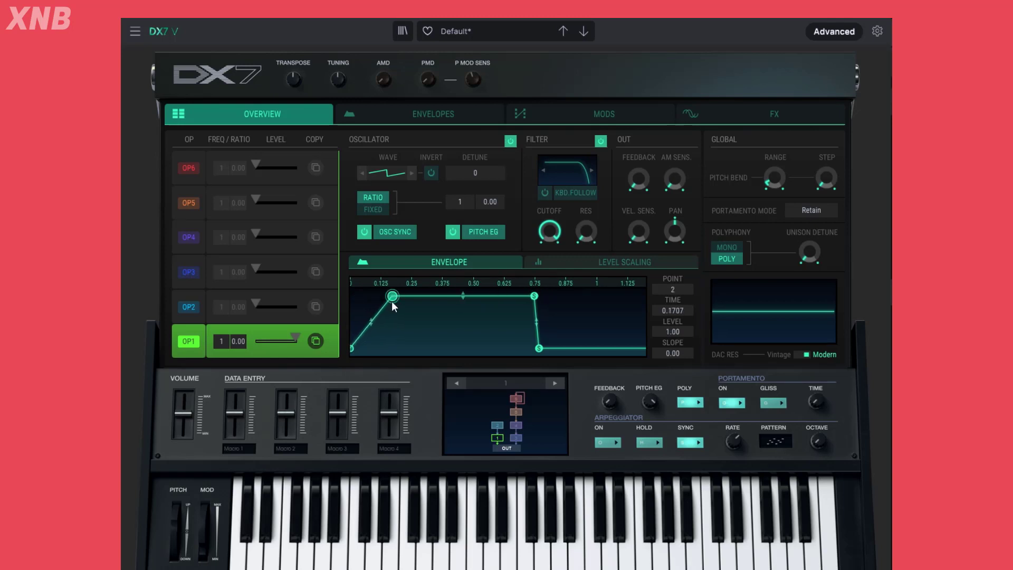
Reshape OP1's envelope by moving point 3 to level 0.529 at a time of about 0.21 and shortening point 4's end at level 0
left_click_drag(534, 296, 434, 331)
left_click_drag(539, 348, 498, 348)
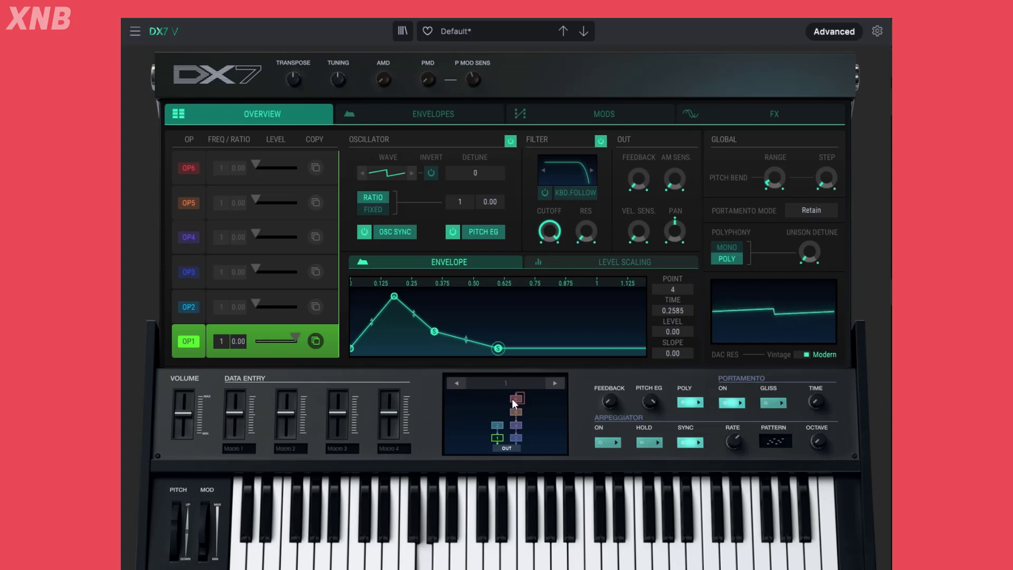
left_click_drag(497, 348, 509, 348)
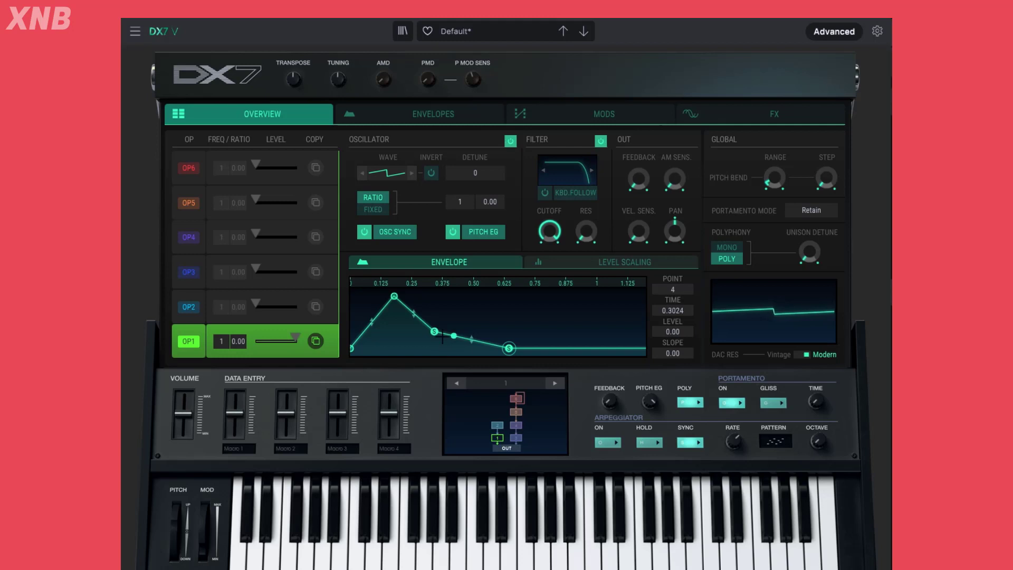
left_click_drag(434, 331, 451, 321)
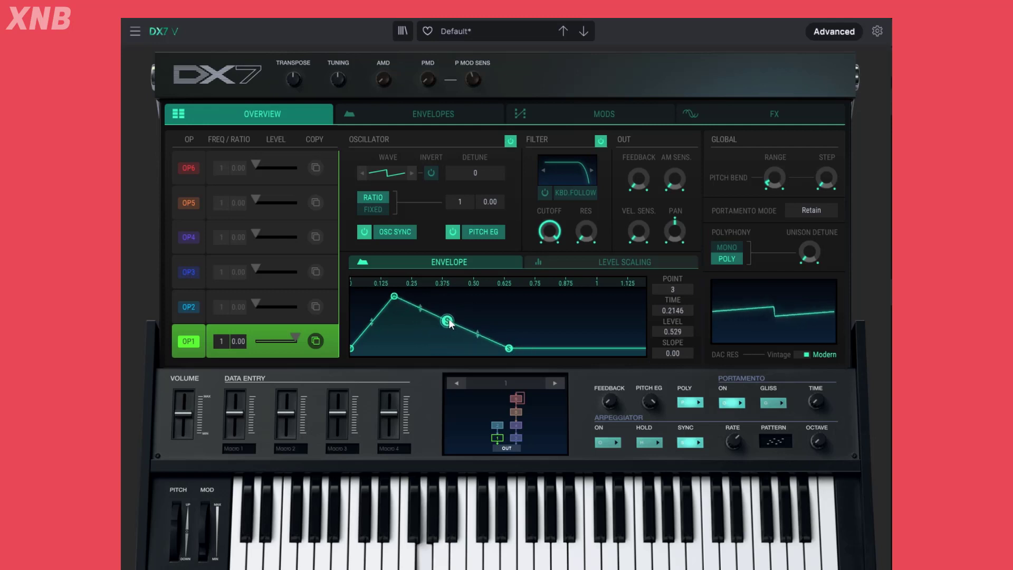
left_click(439, 115)
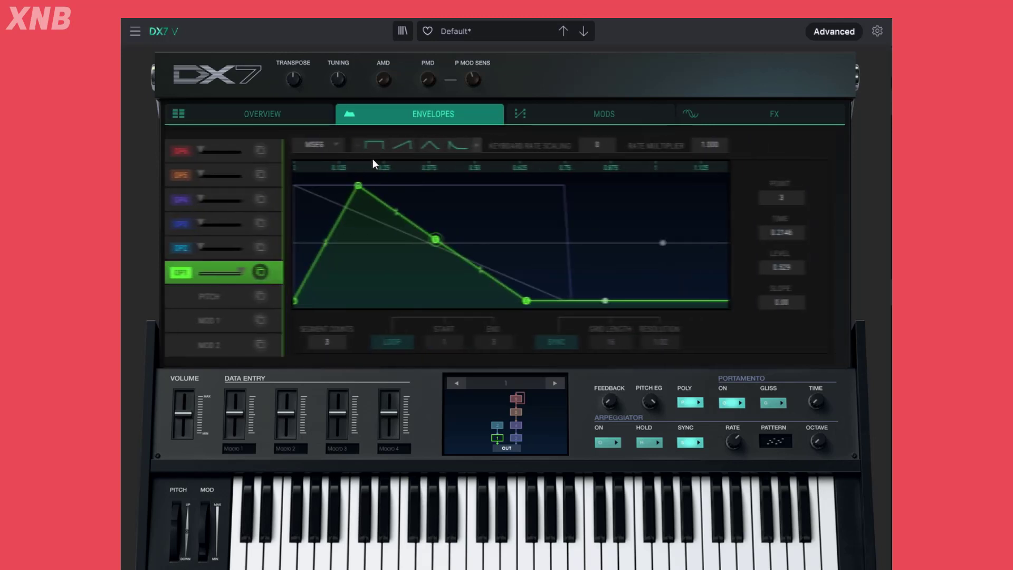
left_click(300, 111)
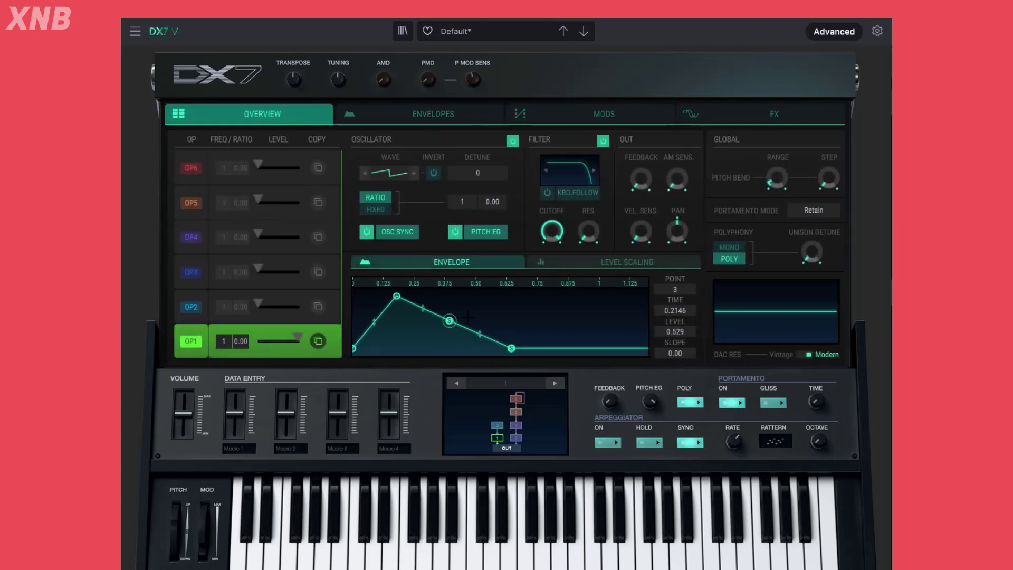
Add nine points along OP1's envelope in the overview to build a multi-segment shape with several peaks and dips
left_click(560, 344)
left_click(498, 321)
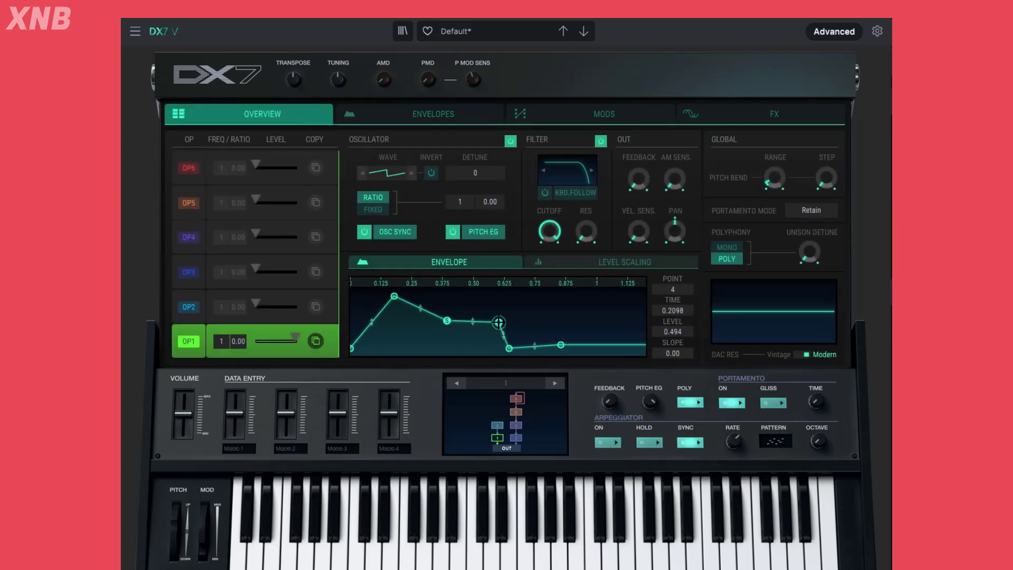
left_click(397, 310)
left_click(444, 321)
left_click(442, 346)
left_click(484, 319)
left_click(457, 298)
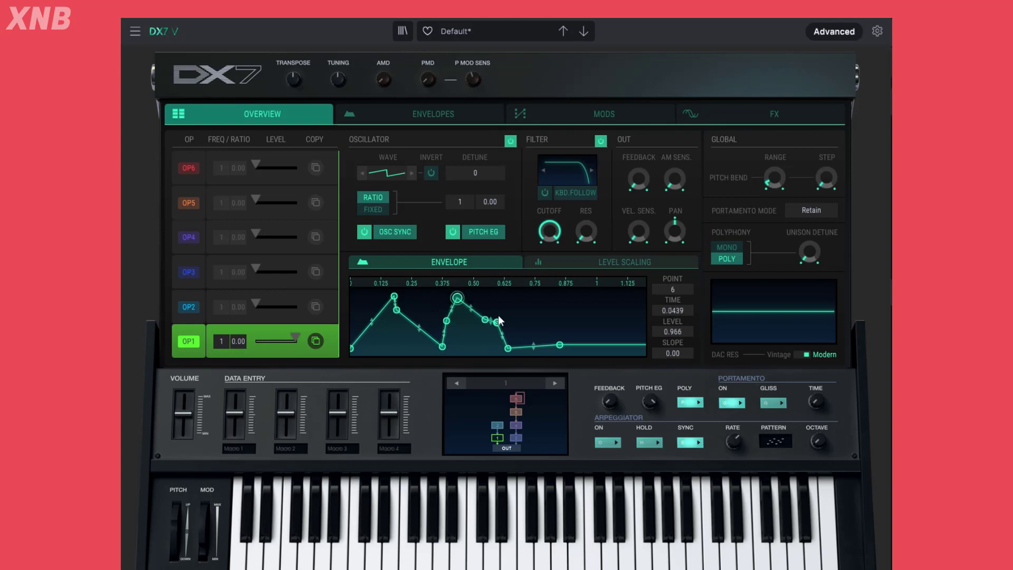
left_click(558, 323)
left_click(604, 330)
left_click(594, 311)
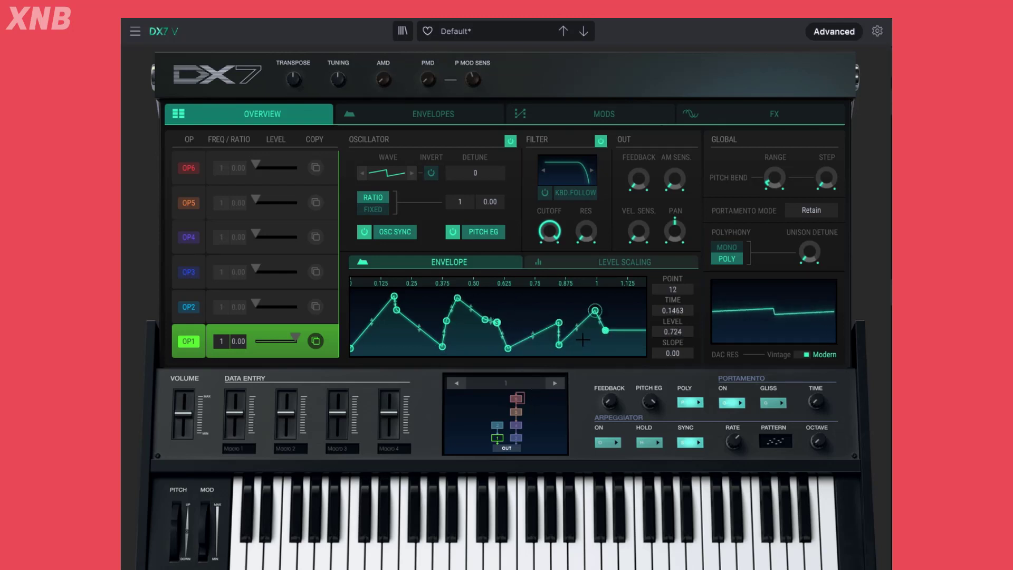
Try the sustain on point 8 of OP1's envelope, and delete points 8 and 7
left_click(498, 322)
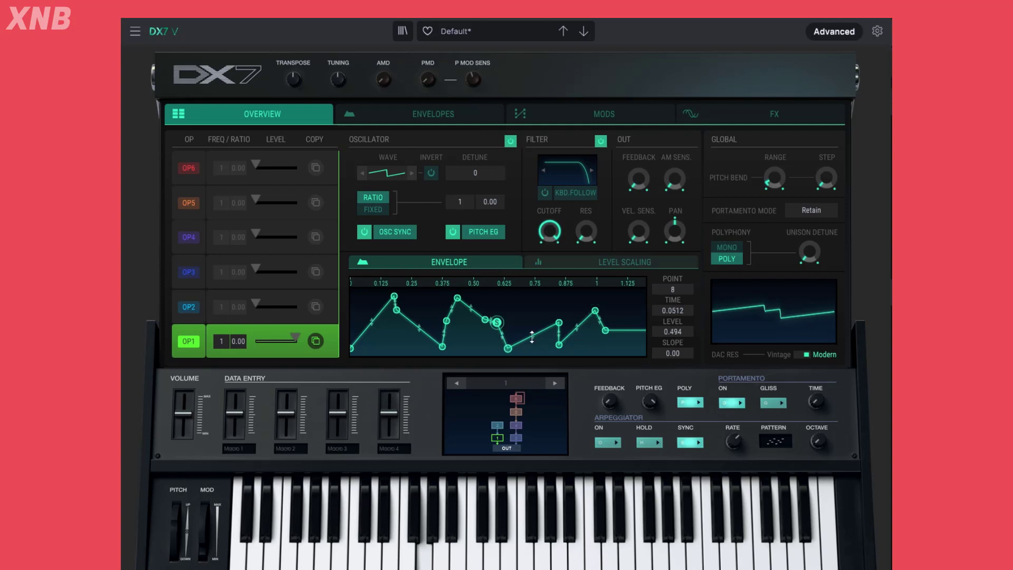
right_click(497, 323)
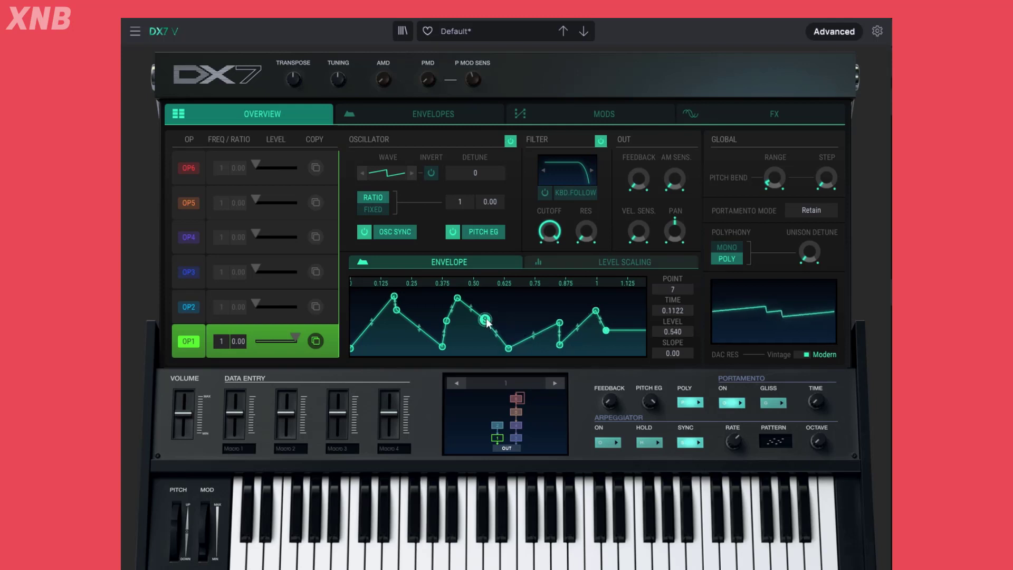
right_click(483, 321)
Move the envelope's sustain to the new point 8 and lower the last point to level 0
left_click(559, 323)
double_click(559, 323)
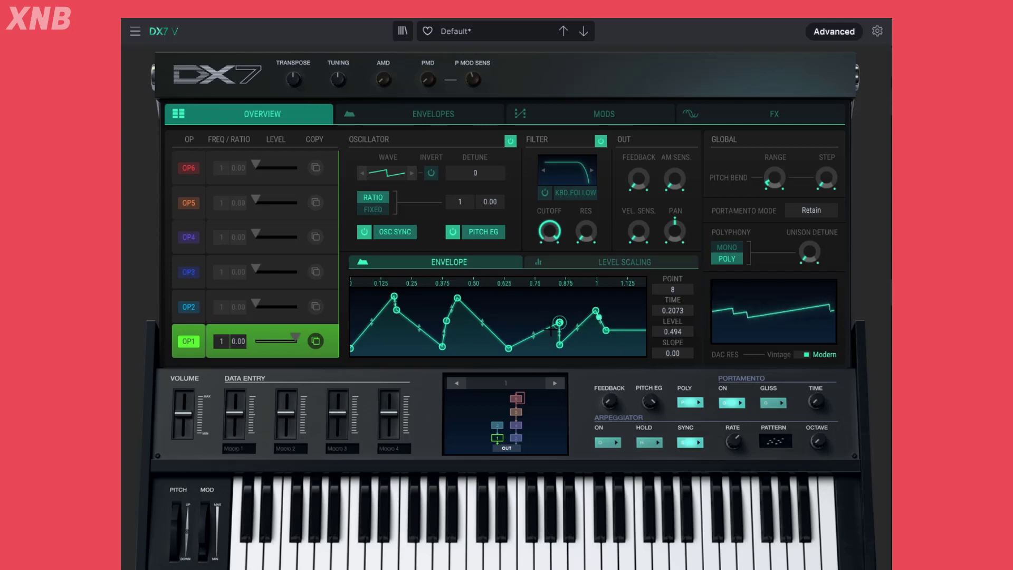
left_click_drag(606, 330, 609, 348)
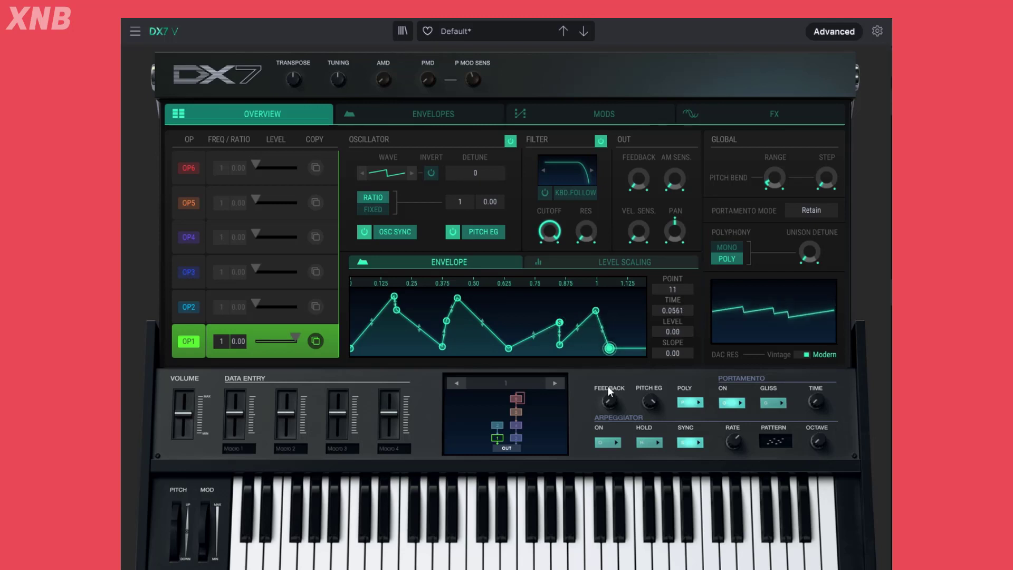
Place the sustain on point 7 at a level of 0.506 and reshape points 3 to 6 of OP1's envelope
left_click(559, 323)
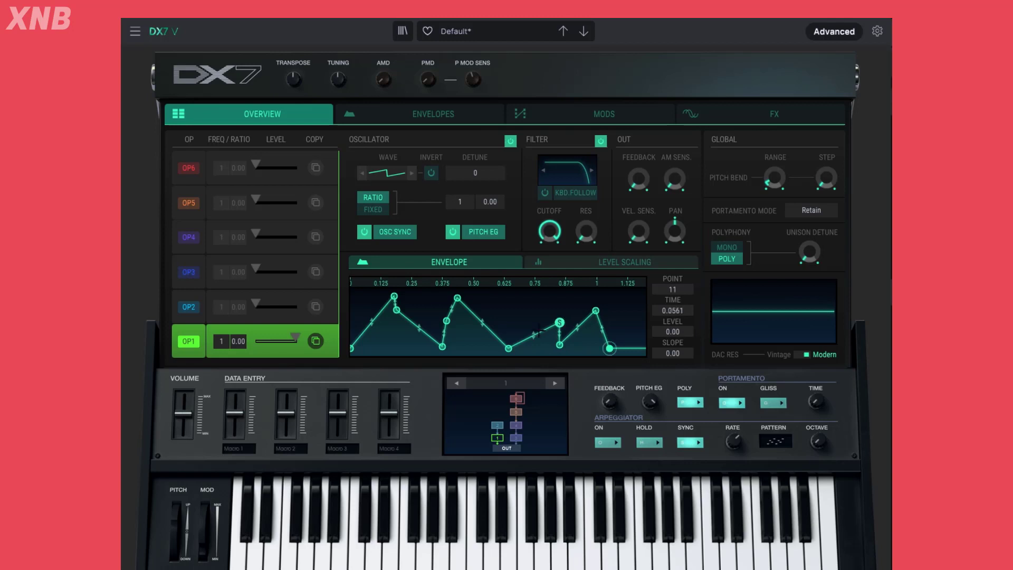
double_click(508, 348)
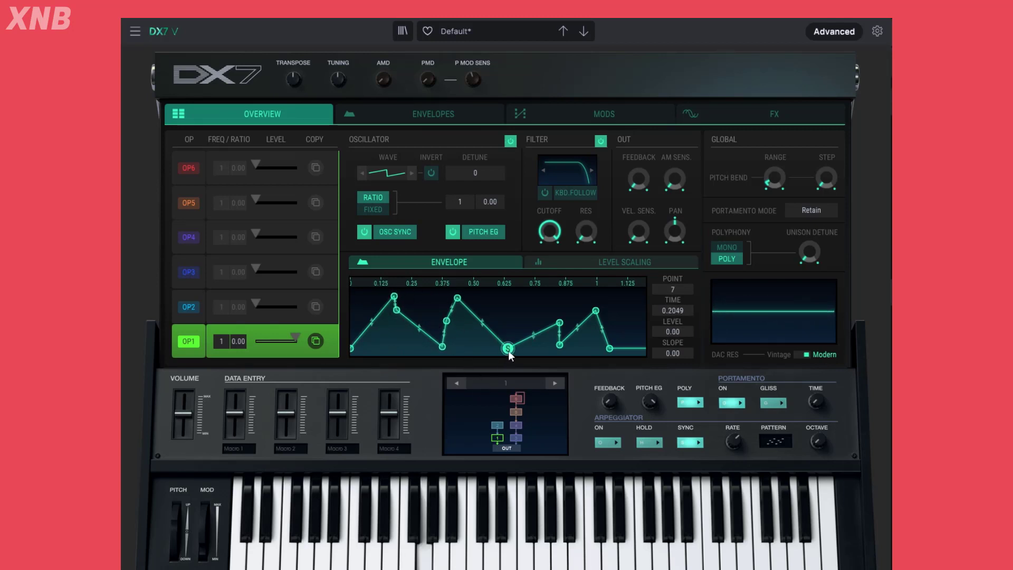
left_click_drag(508, 350, 506, 324)
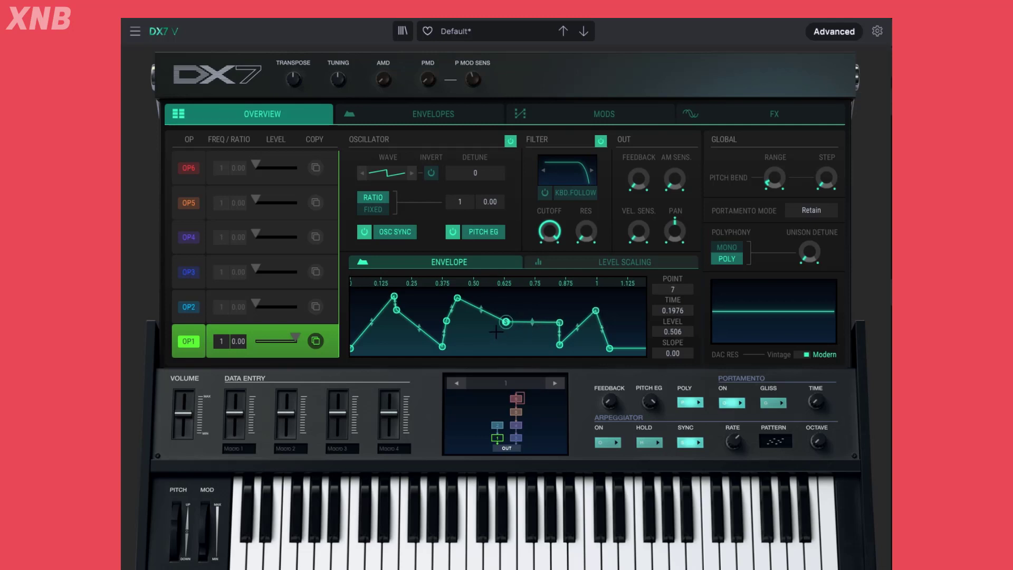
left_click_drag(396, 310, 443, 347)
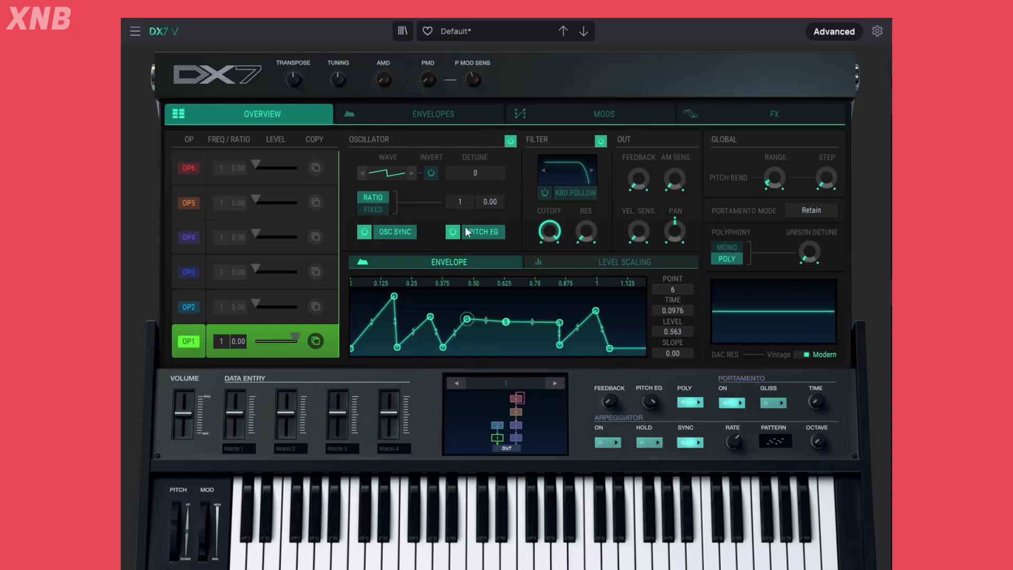
Try the DADSR mode for OP1's envelope, compare it in the overview, and return the mode to MSEG
left_click(418, 121)
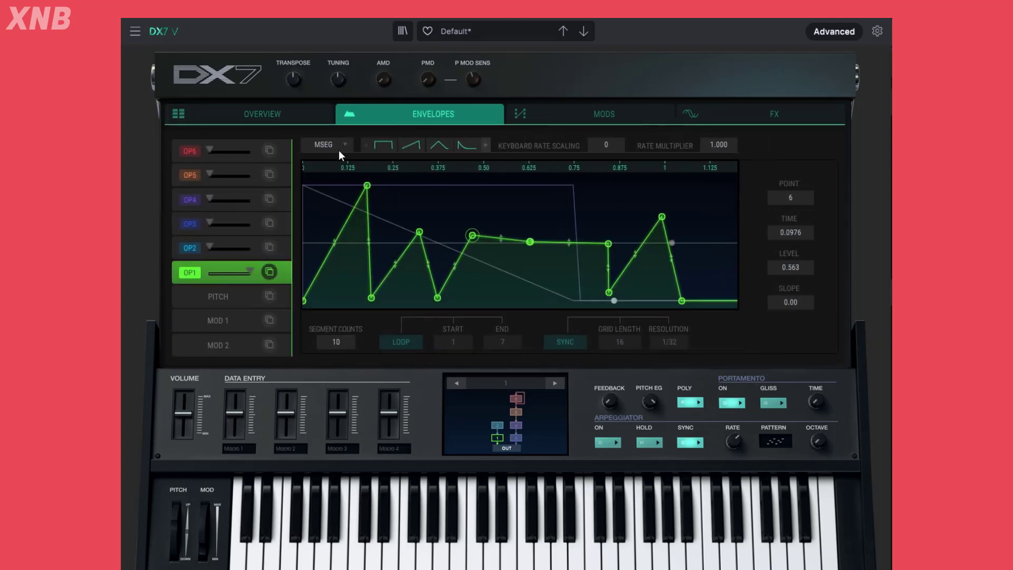
left_click(340, 150)
left_click(343, 182)
left_click(311, 116)
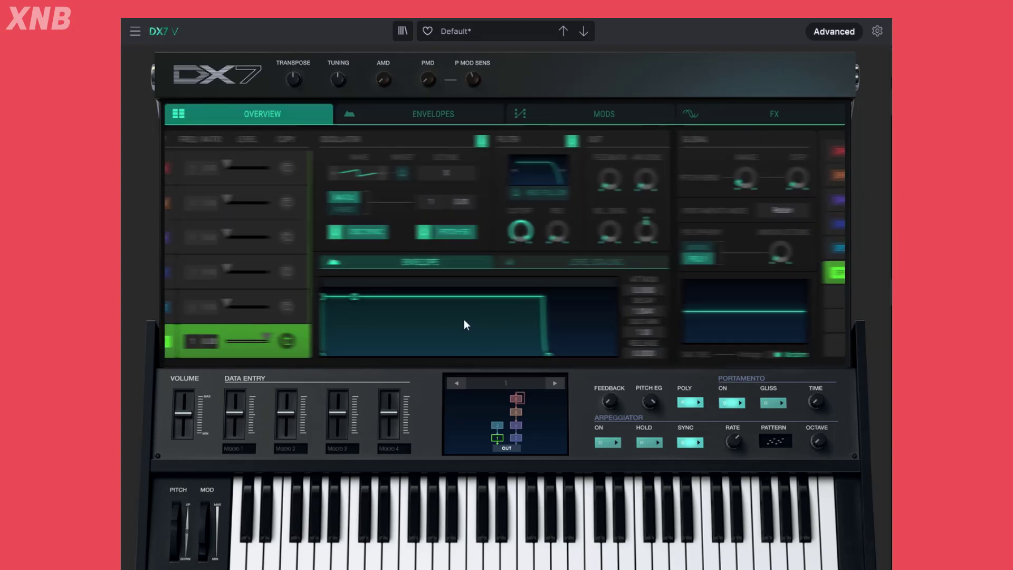
left_click(426, 114)
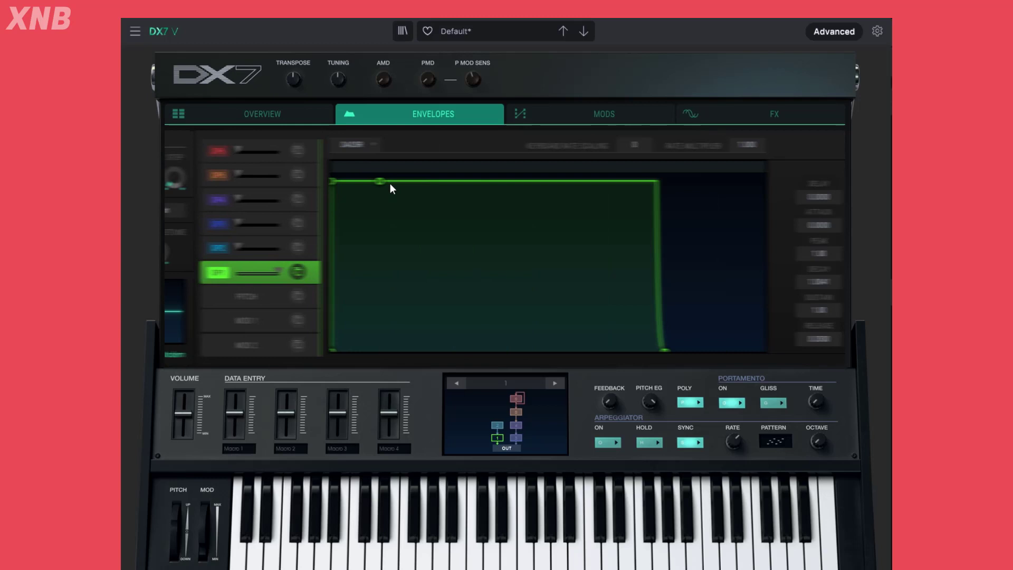
left_click(337, 145)
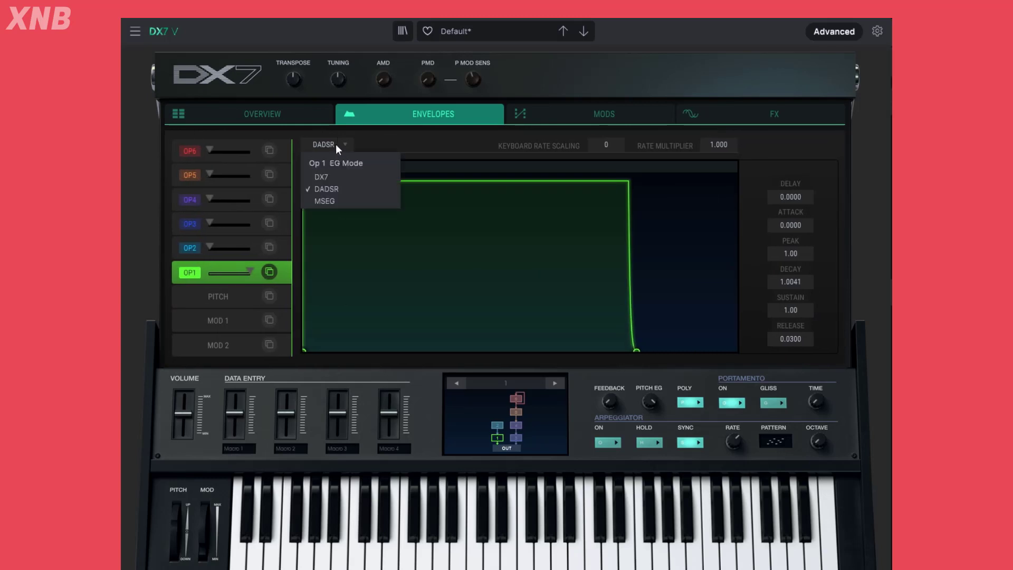
left_click(325, 202)
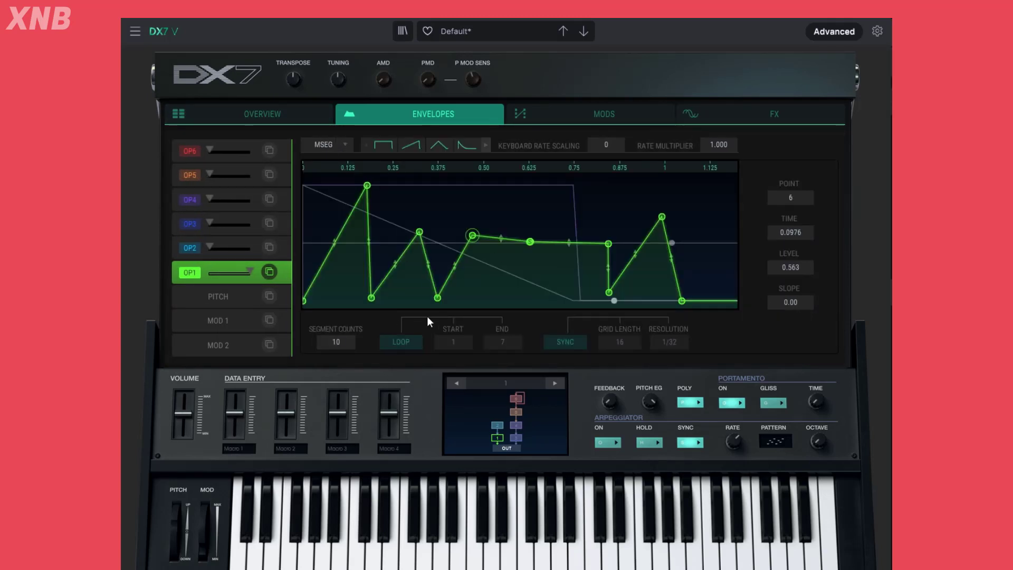
Try the square and ramp preset shapes for OP1's envelope, settle on the square one, and return to the overview
left_click(380, 149)
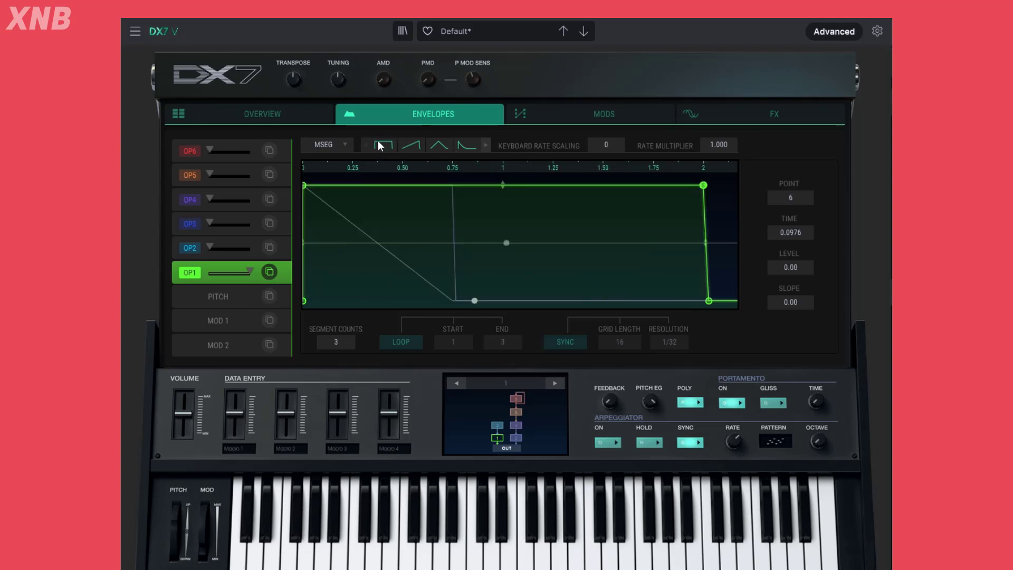
left_click(417, 145)
left_click(378, 145)
left_click(278, 116)
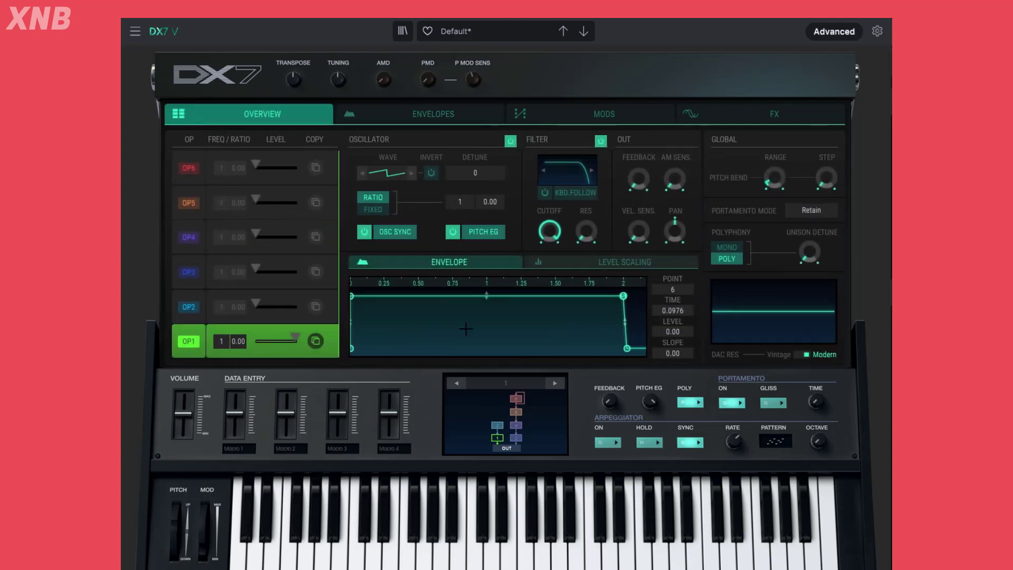
Reshape OP1's envelope with a curved attack of slope -0.449, an added dip at level 0.161, and sustain point 4 at level 0.724
left_click_drag(353, 296, 405, 297)
left_click_drag(529, 296, 448, 340)
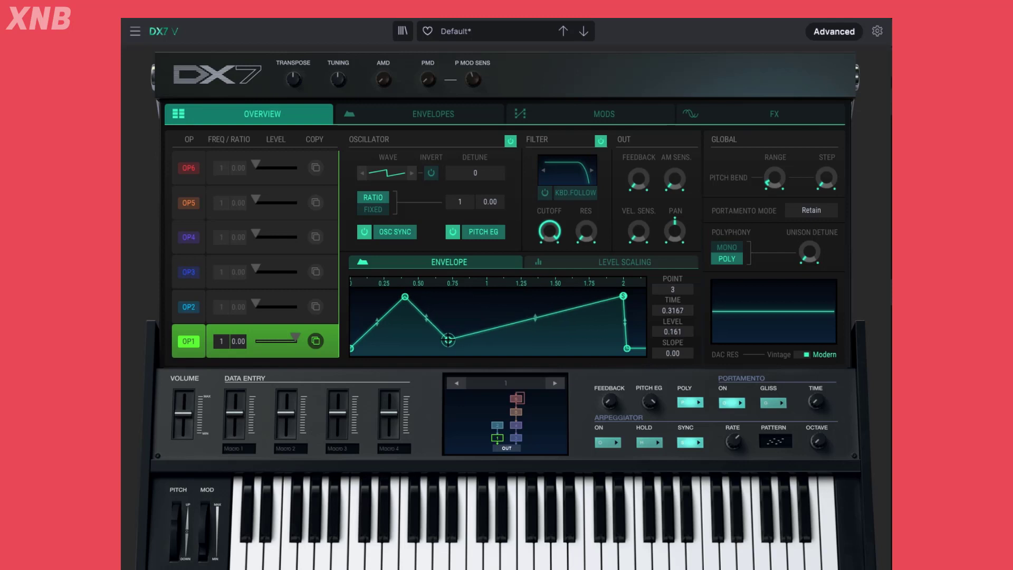
left_click_drag(379, 322, 397, 306)
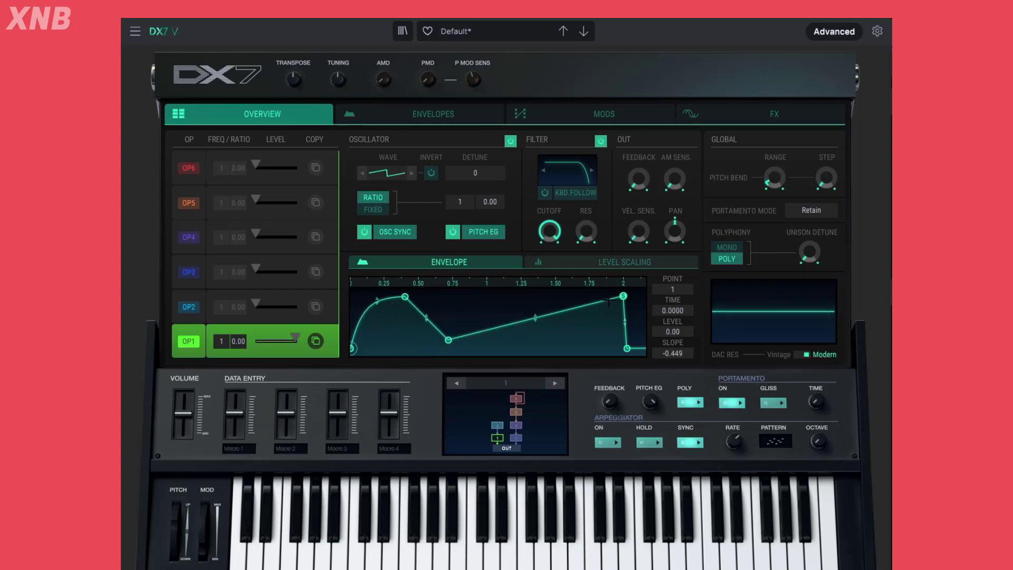
left_click_drag(623, 296, 495, 310)
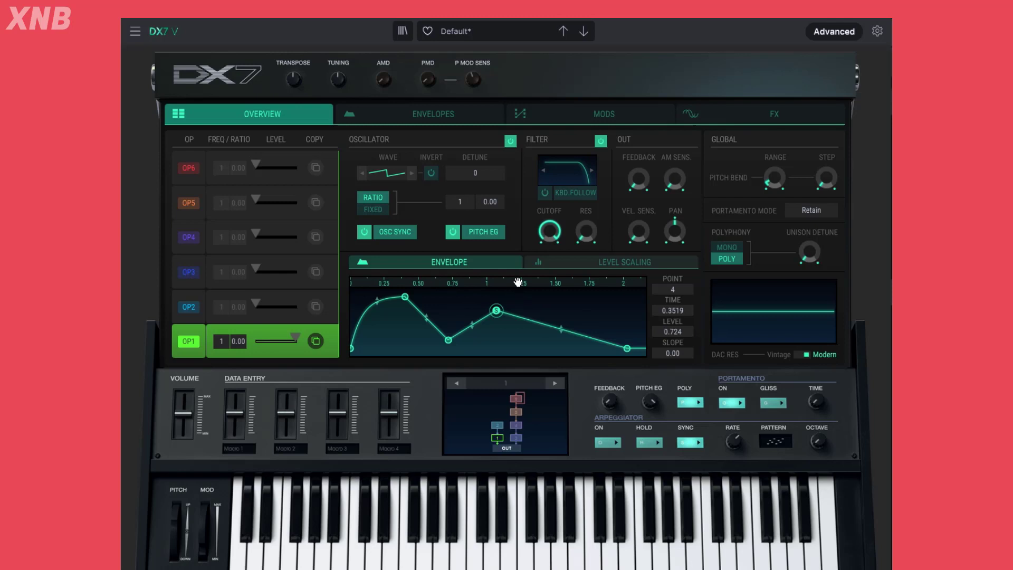
left_click_drag(518, 282, 648, 237)
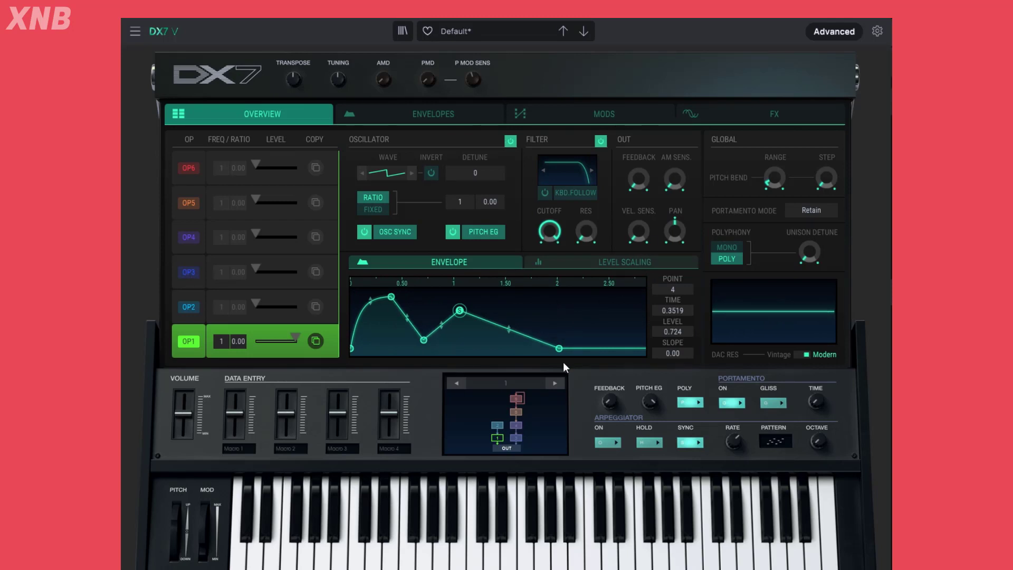
Reset OP1's envelope to the square preset shape, shorten its sustain point to about 0.75, and set point 4's time to about 0.31
left_click(464, 116)
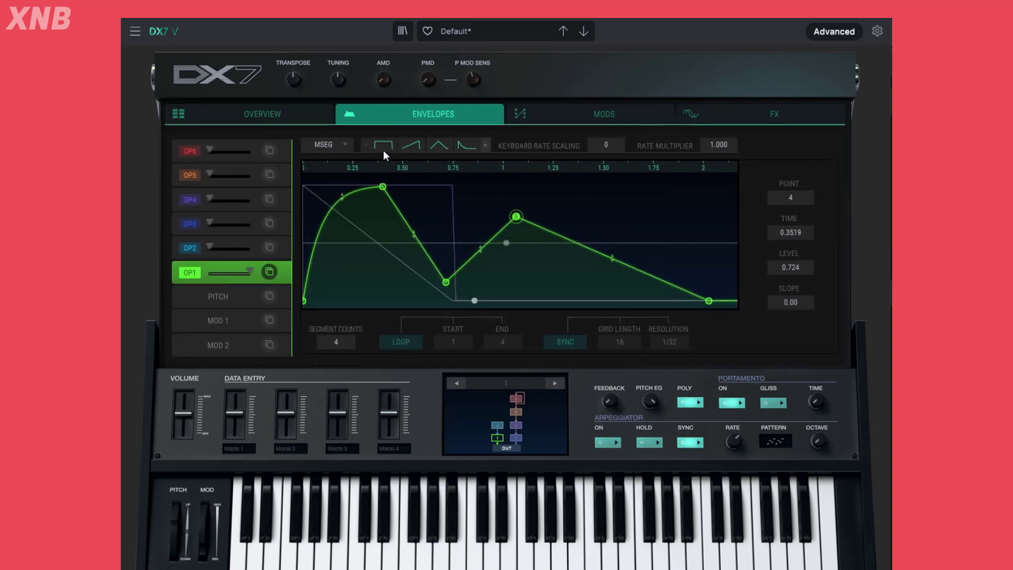
left_click(383, 147)
left_click(274, 117)
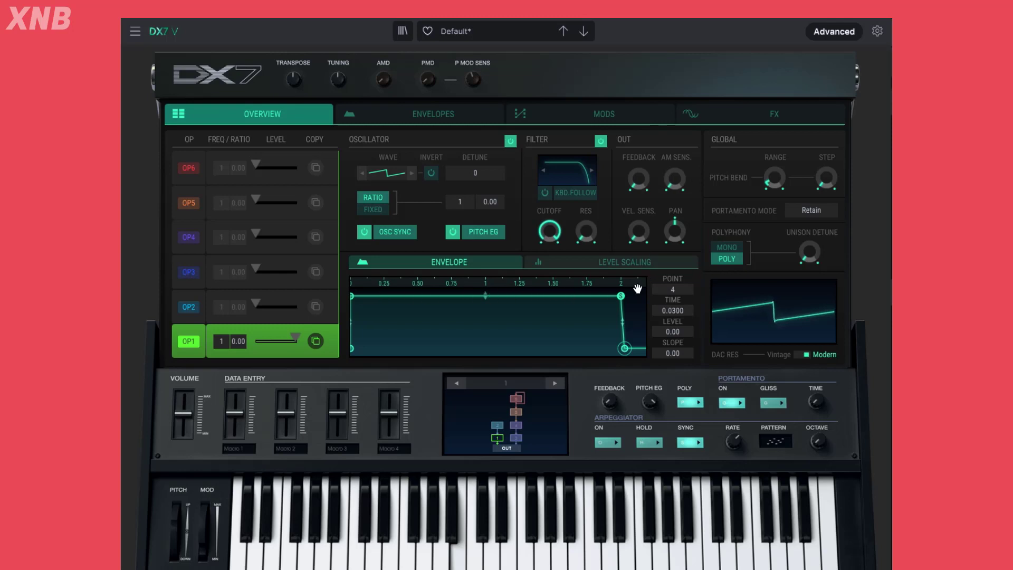
left_click_drag(624, 349, 495, 348)
left_click(474, 345)
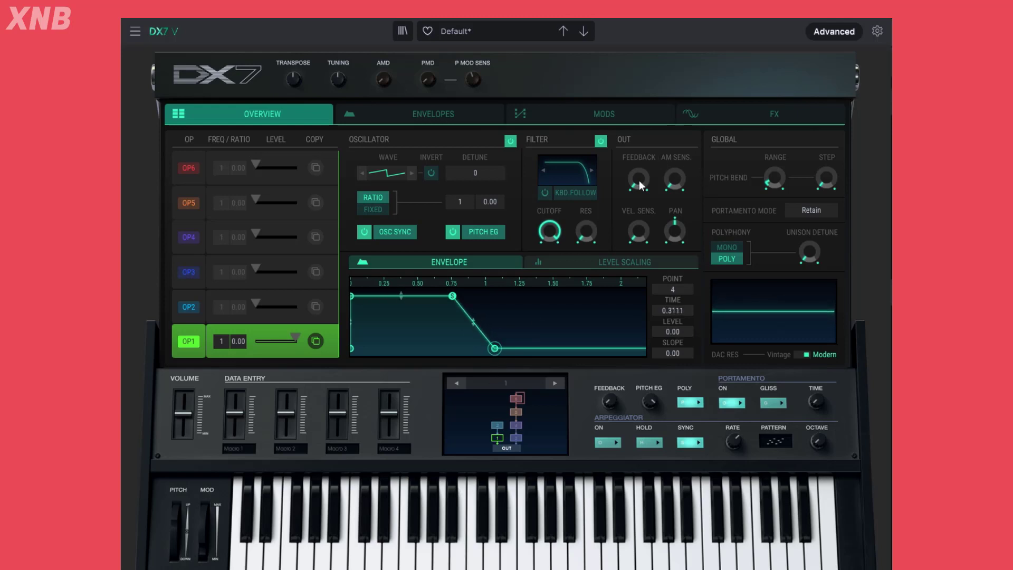
Try different feedback amounts for OP1, including 0.168, 4.09 and the maximum of 7.00, and return the feedback to zero
mouse_move(636, 182)
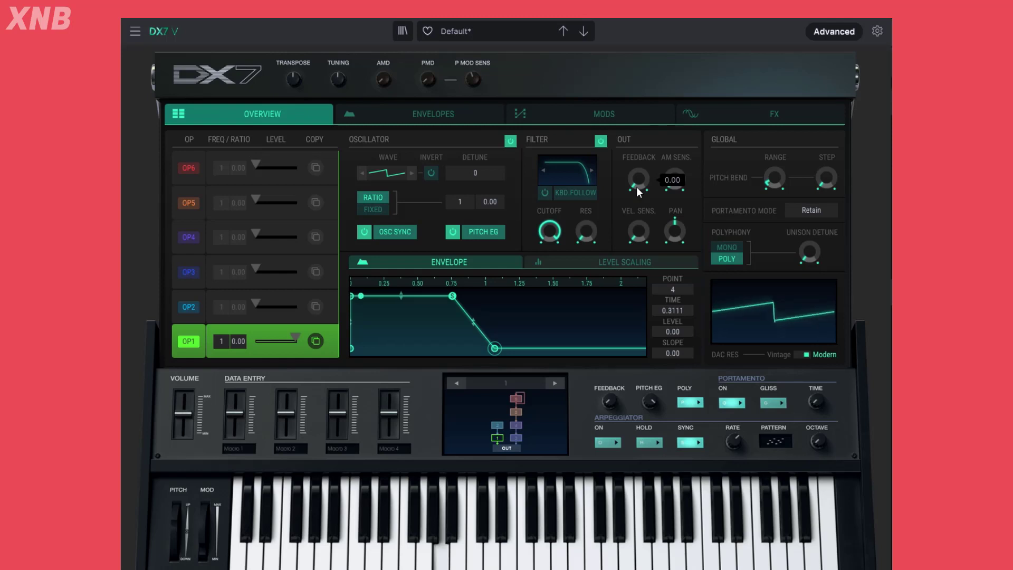
left_click_drag(636, 187, 637, 155)
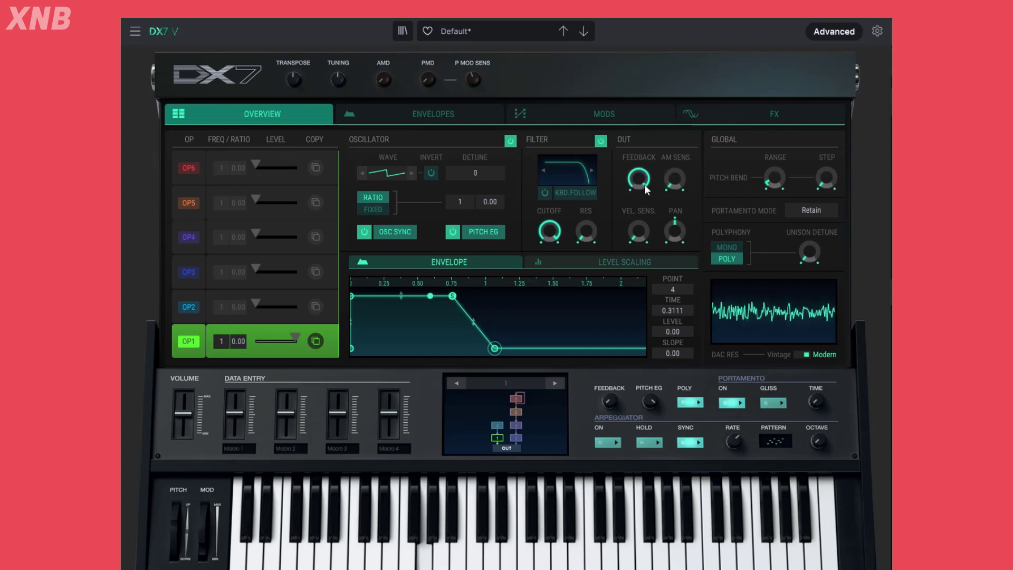
left_click_drag(643, 180, 644, 204)
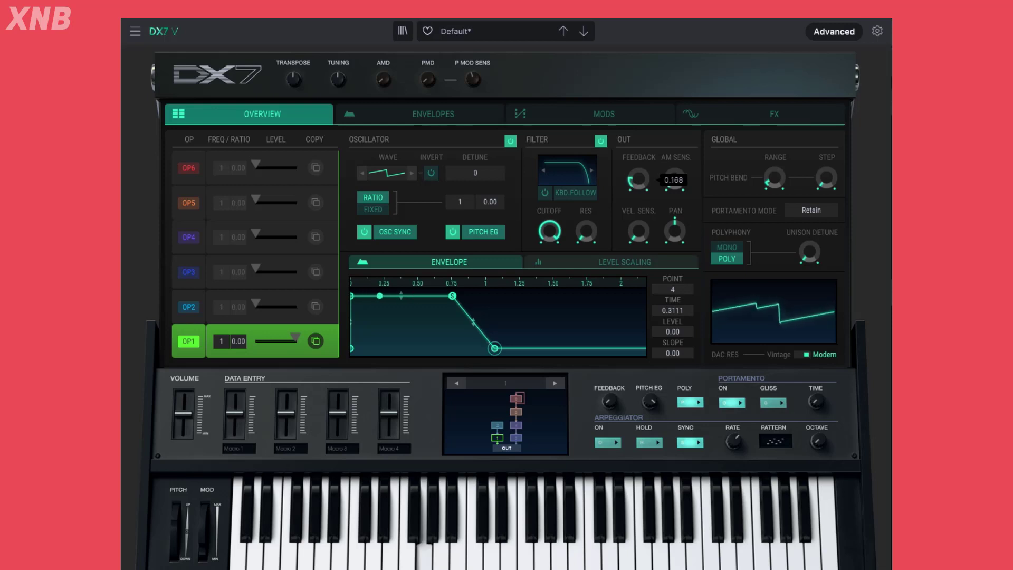
left_click_drag(632, 179, 632, 139)
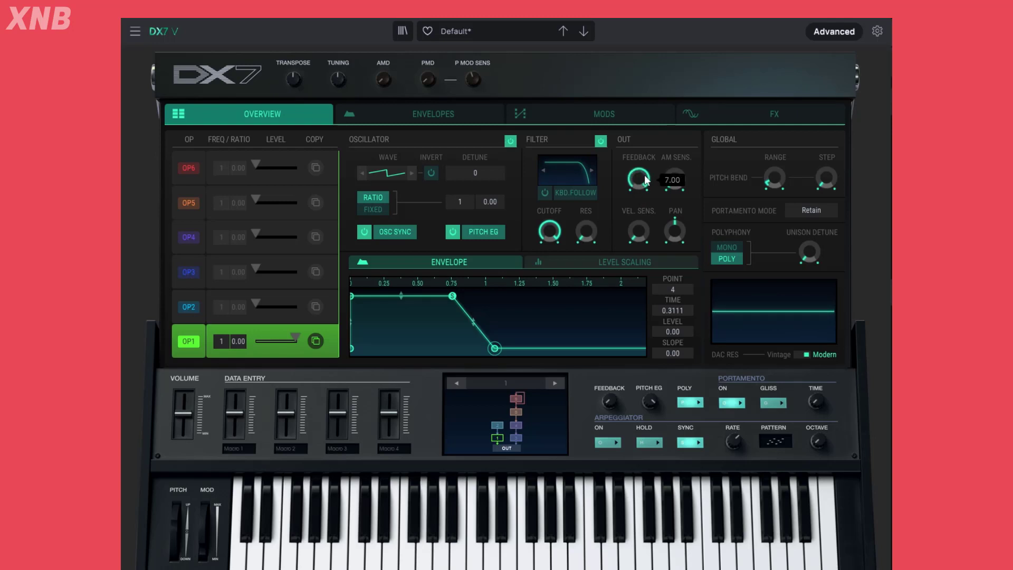
left_click_drag(638, 159, 640, 179)
mouse_move(631, 189)
mouse_move(644, 166)
left_mouse_down()
mouse_move(644, 196)
mouse_move(644, 155)
mouse_move(644, 164)
left_mouse_up()
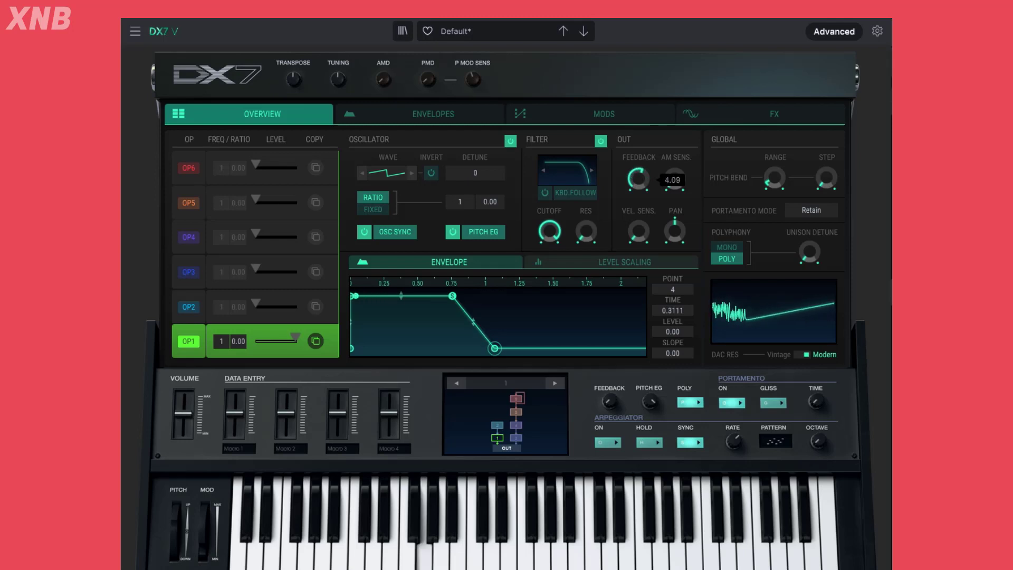
left_click_drag(644, 165, 644, 196)
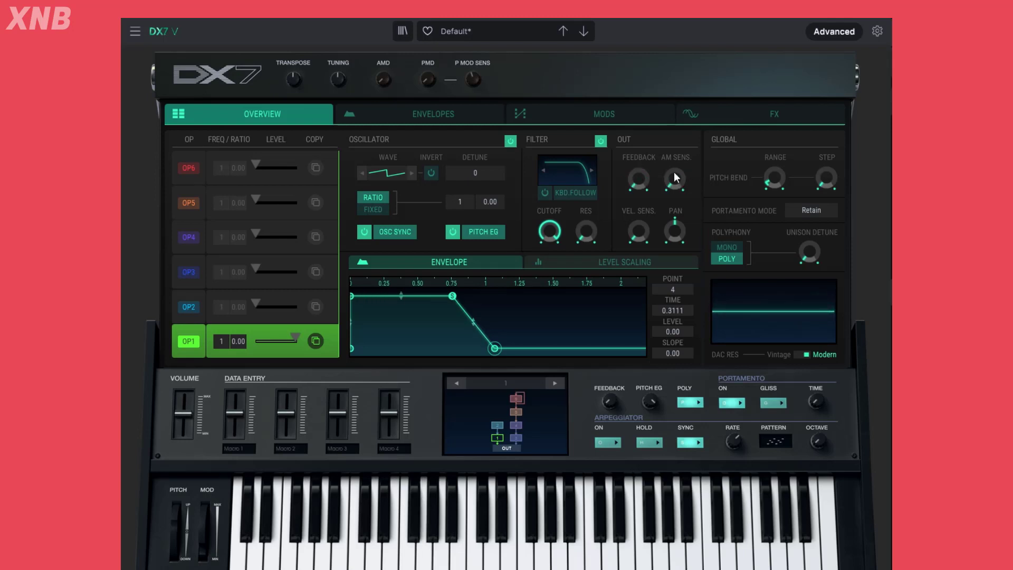
Try OP1's amplitude modulation sensitivity at 3 and at 0, and leave it at 3
mouse_move(682, 186)
mouse_move(648, 182)
scroll(673, 181, "up", 3)
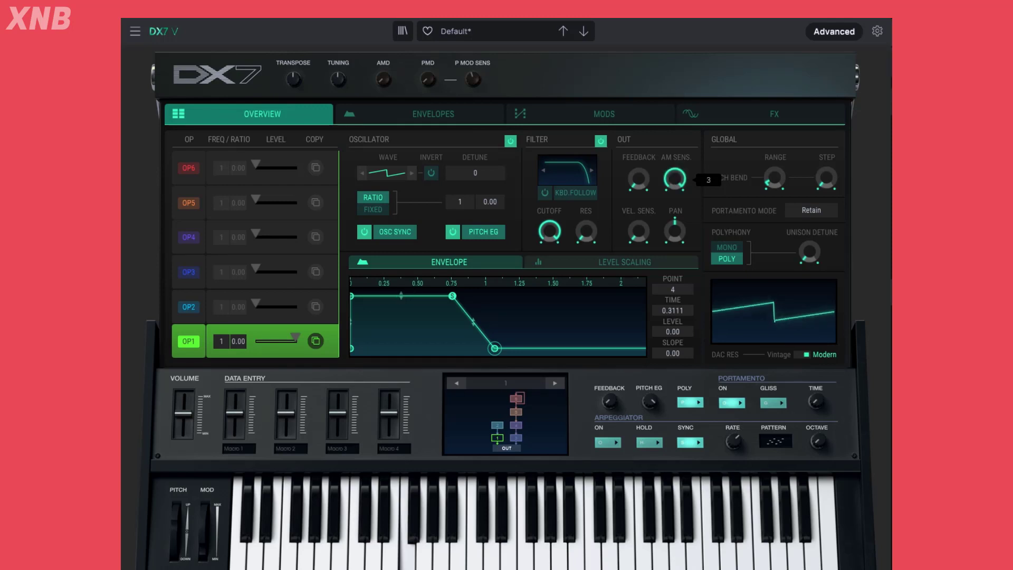
scroll(675, 179, "down", 1)
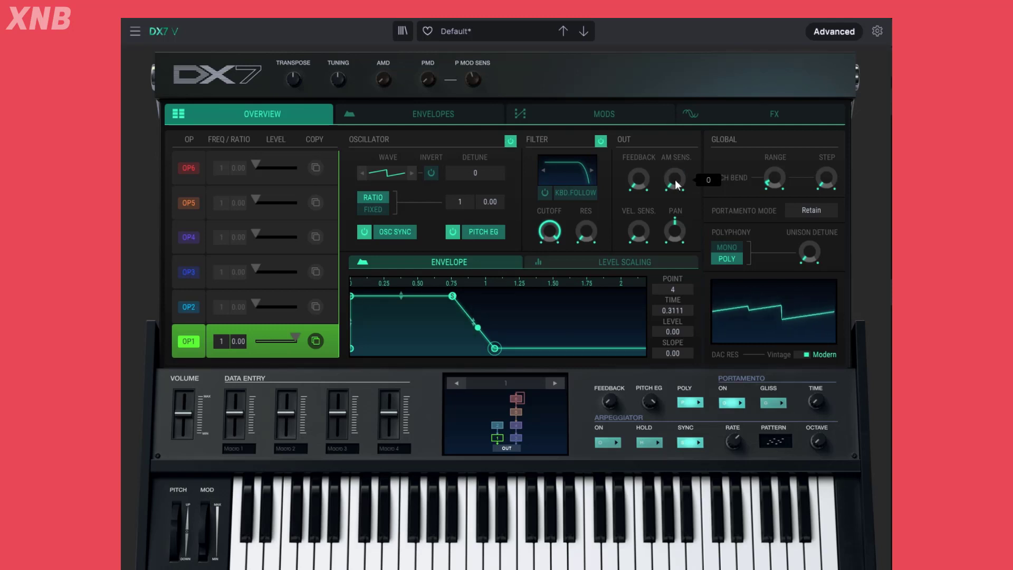
scroll(674, 179, "down", 2)
scroll(673, 179, "up", 3)
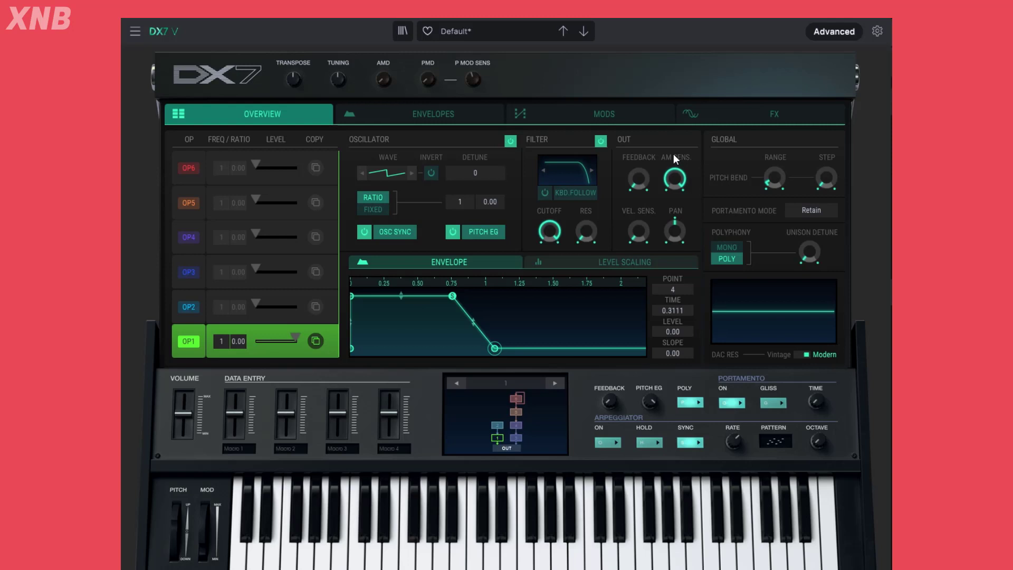
left_click_drag(679, 165, 678, 179)
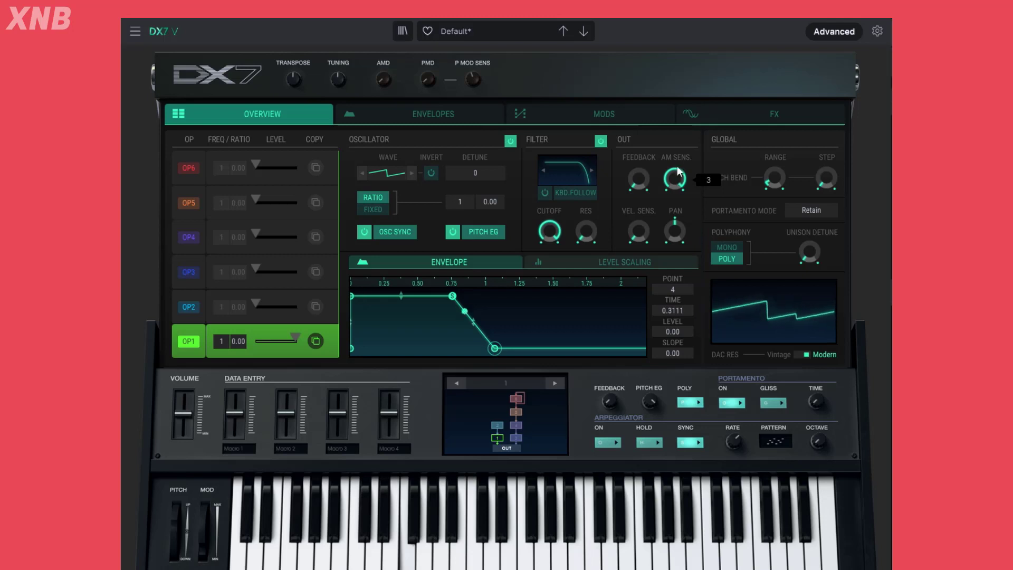
Try AMD amounts such as 12 against OP1's amplitude modulation sensitivity, and turn both back down to zero
mouse_move(386, 78)
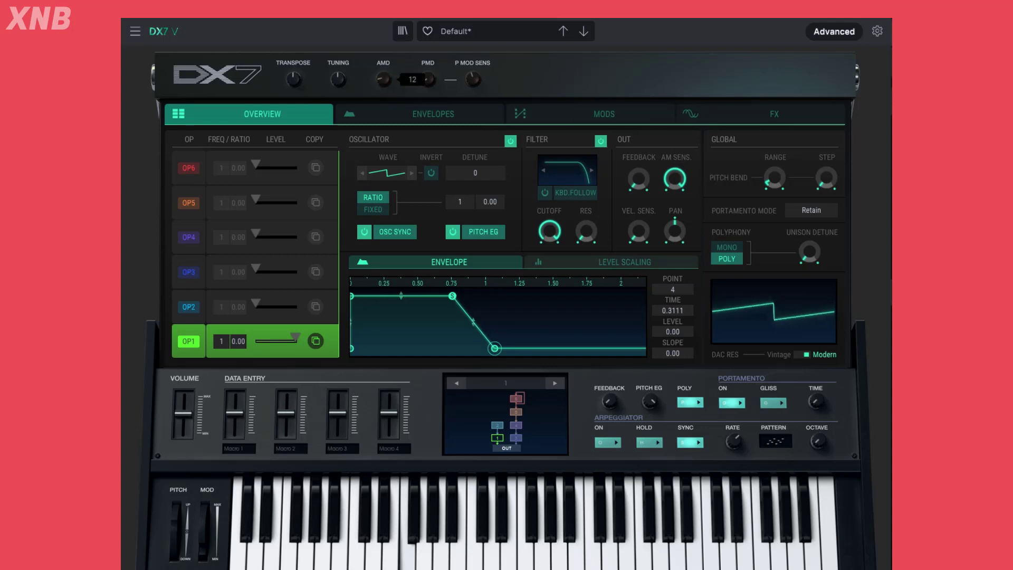
left_click_drag(385, 77, 385, 57)
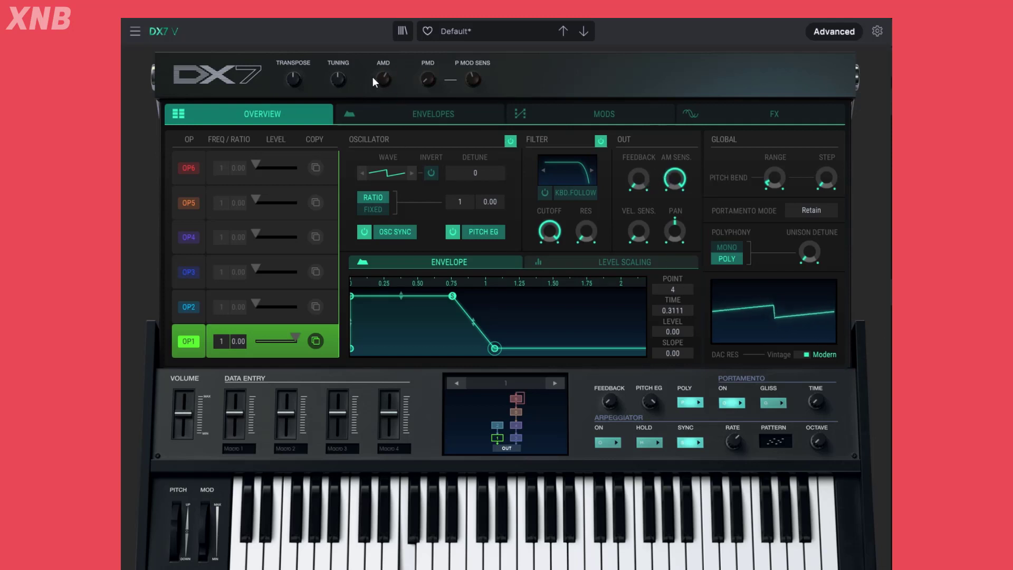
left_click_drag(427, 80, 384, 94)
left_click_drag(674, 179, 674, 155)
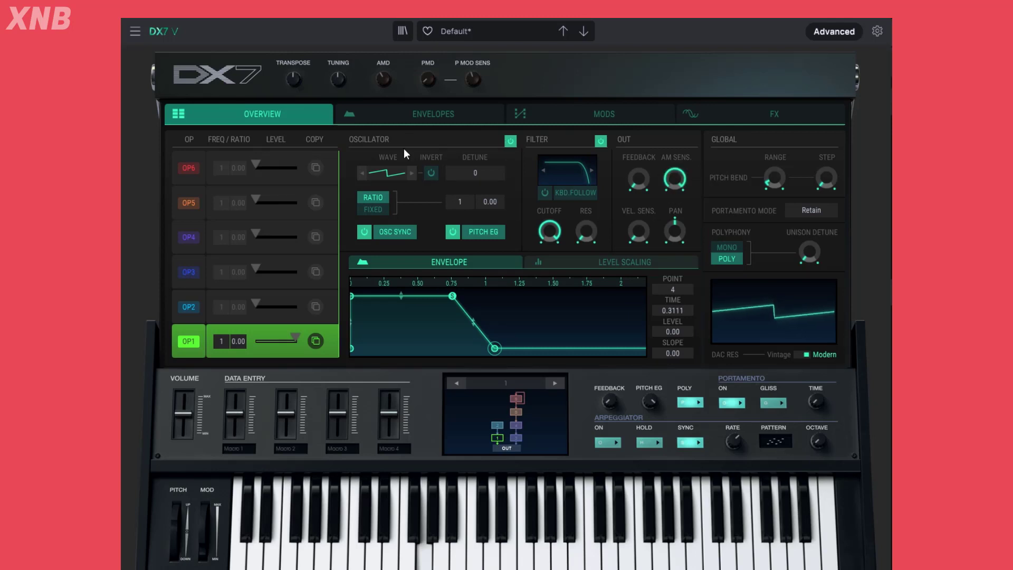
mouse_move(385, 79)
left_mouse_down()
mouse_move(385, 63)
mouse_move(384, 78)
left_mouse_up()
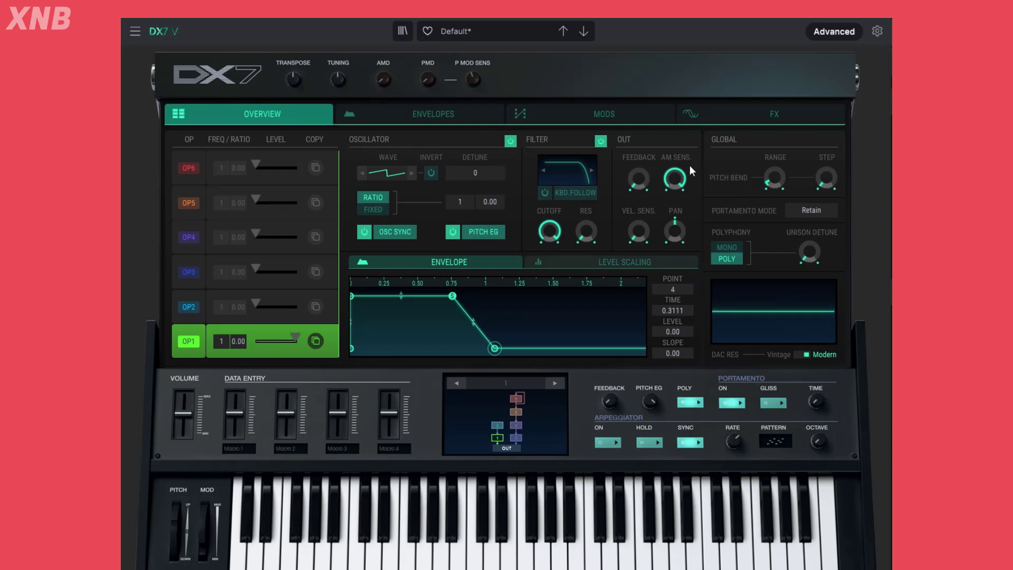
left_click_drag(670, 178, 669, 209)
Try OP1's velocity sensitivity and pan controls, and reset the pan to centre
mouse_move(633, 240)
left_mouse_down()
mouse_move(633, 230)
mouse_move(632, 247)
left_mouse_up()
mouse_move(633, 242)
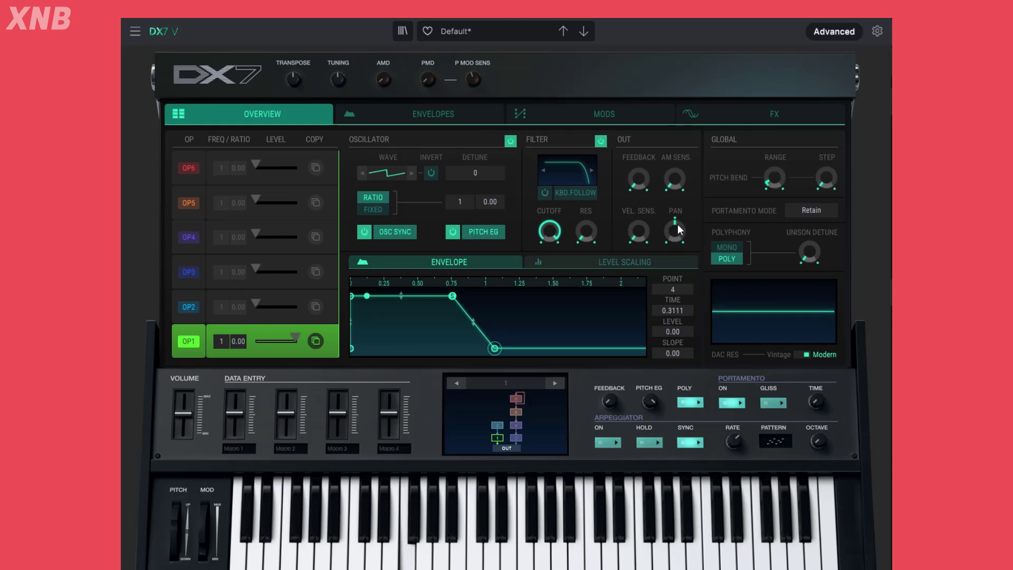
left_click_drag(674, 230, 674, 258)
double_click(674, 234)
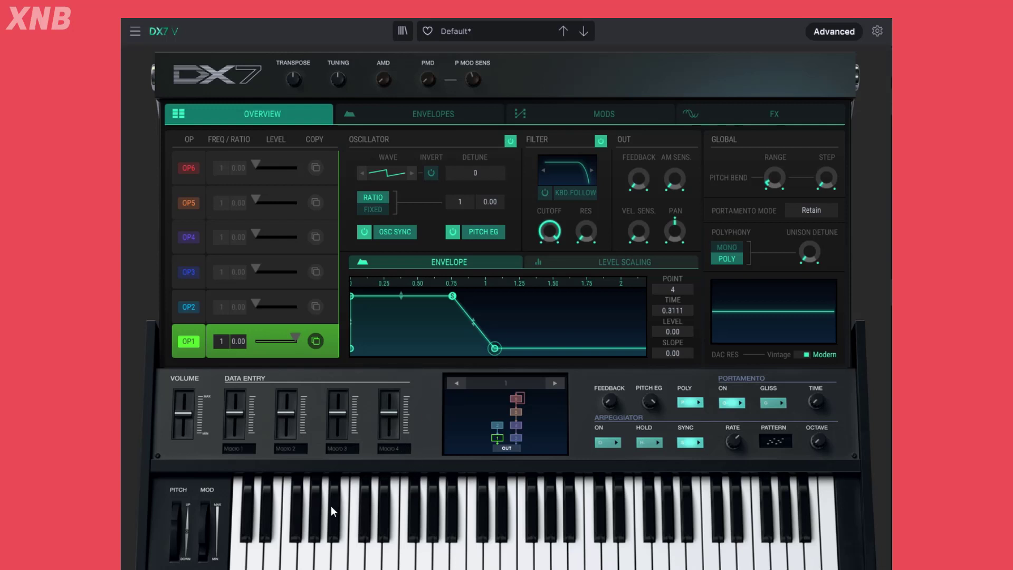
Look through the individual settings of OP1 to OP6, and return to OP1
left_click(194, 339)
left_click(194, 306)
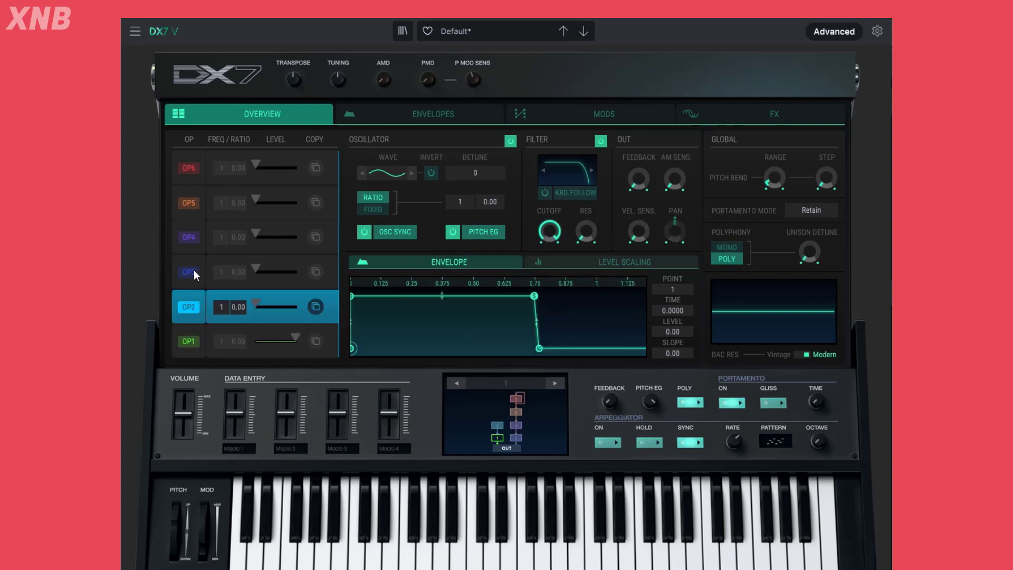
left_click(193, 272)
left_click(193, 237)
left_click(193, 202)
left_click(190, 168)
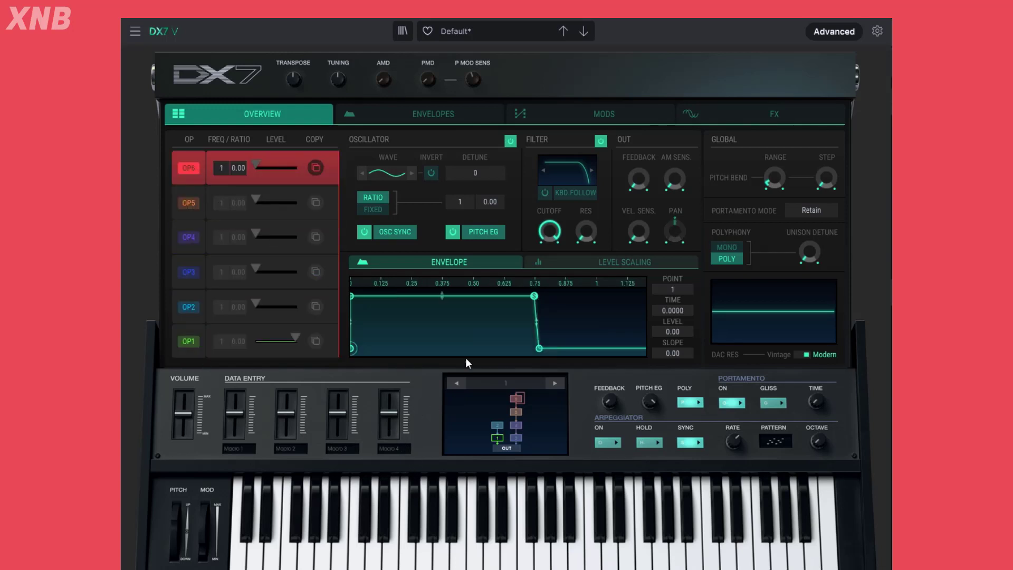
left_click(182, 347)
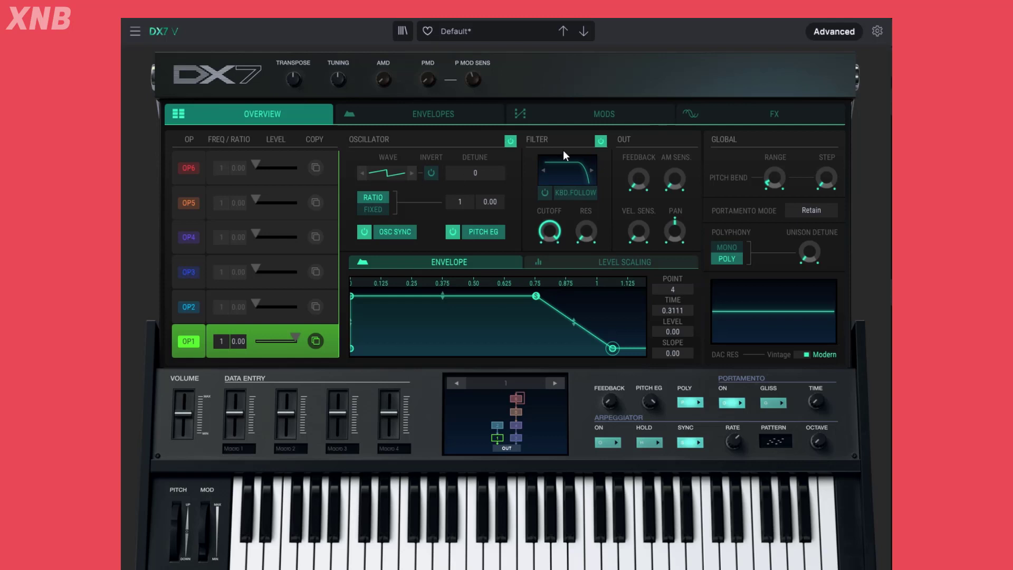
Examine OP2's own filter cutoff control, and return to OP1's filter and output settings
left_click(212, 302)
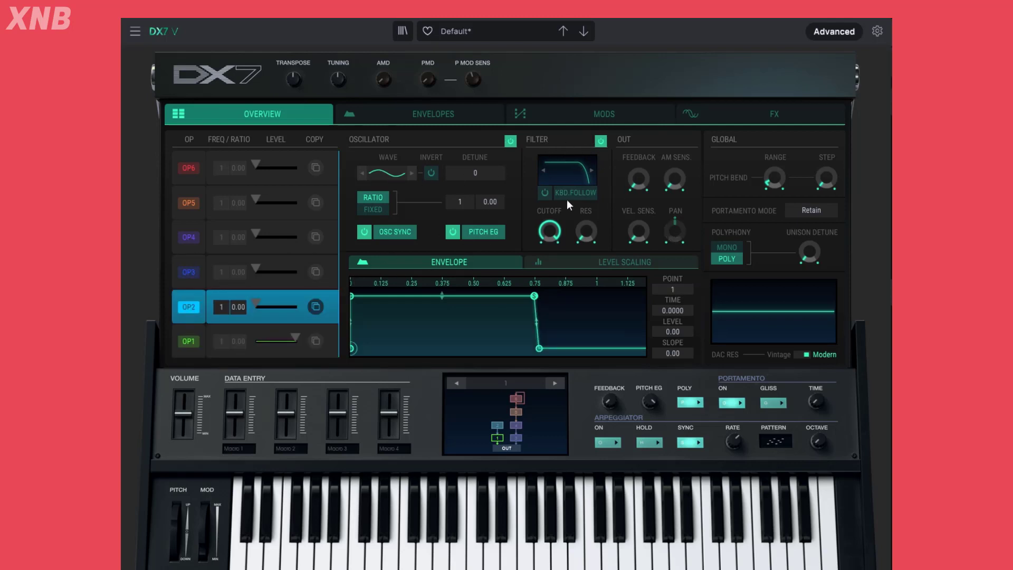
left_click_drag(549, 230, 549, 269)
left_click(192, 339)
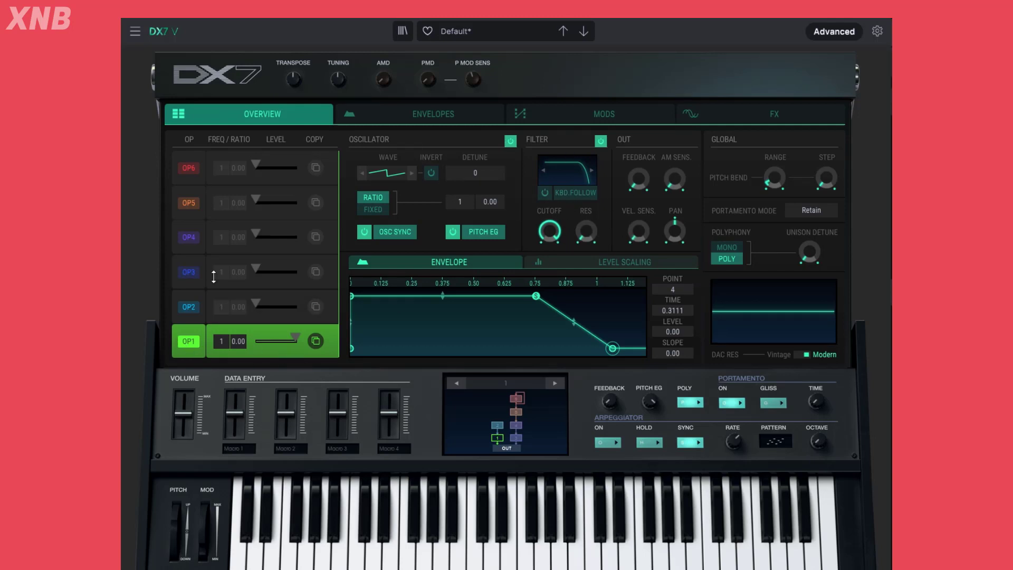
mouse_move(588, 239)
mouse_move(664, 192)
Give OP1's envelope a sloped attack peaking at about 0.15, and move its sustain point to about 0.62
left_click(353, 296)
left_click(612, 348)
left_click(352, 295)
left_click_drag(352, 295, 390, 296)
left_click_drag(534, 296, 502, 296)
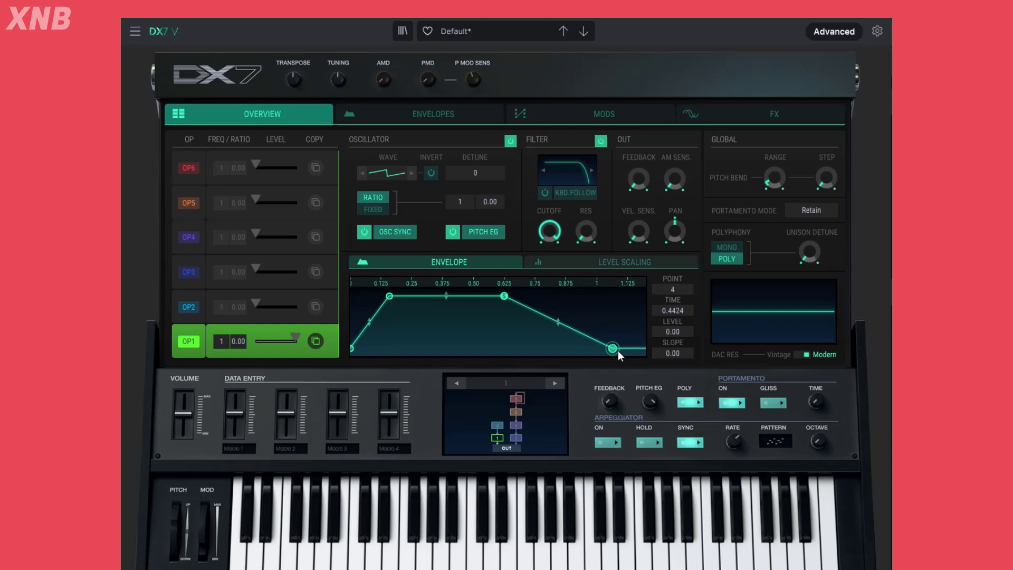
Shorten the release of OP1's envelope by setting point 4 to time 0.2756 and level 0.00
left_click_drag(618, 350, 574, 351)
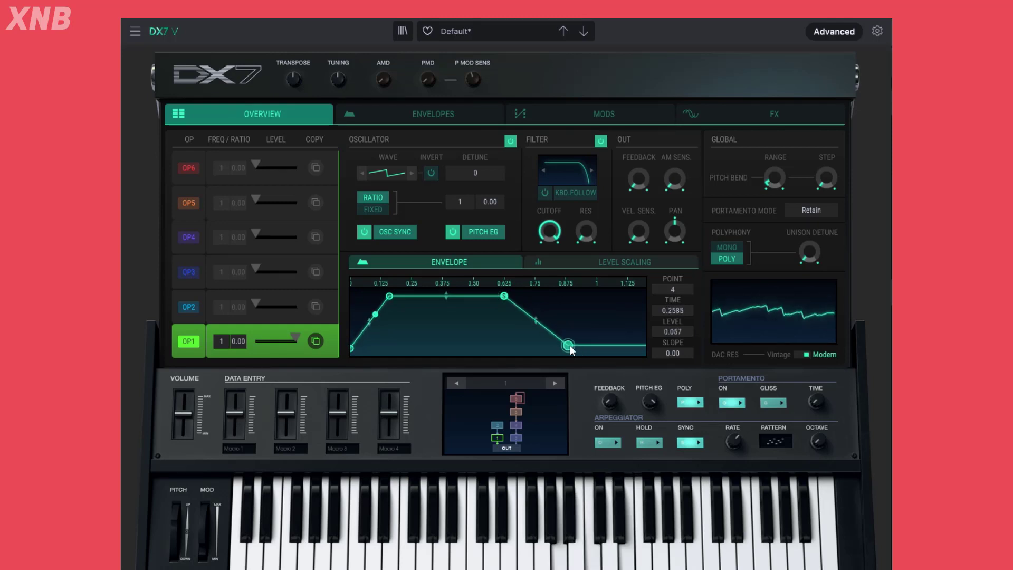
left_click_drag(568, 346, 577, 384)
right_click(576, 350)
left_click_drag(568, 346, 572, 349)
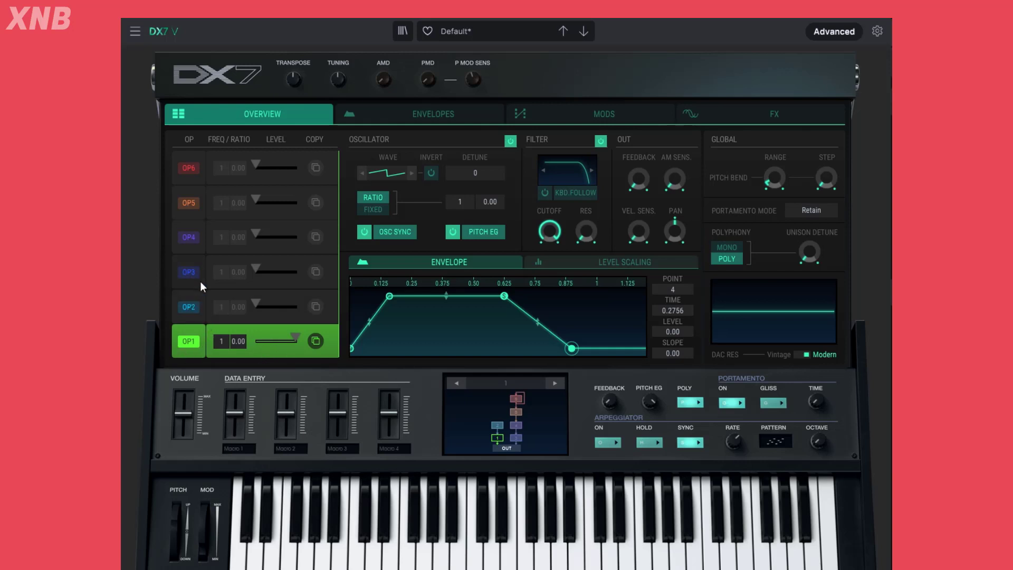
Look through the oscillator and envelope settings of OP2, OP3, OP4 and OP5
left_click(193, 305)
left_click(191, 270)
left_click(199, 234)
left_click(191, 199)
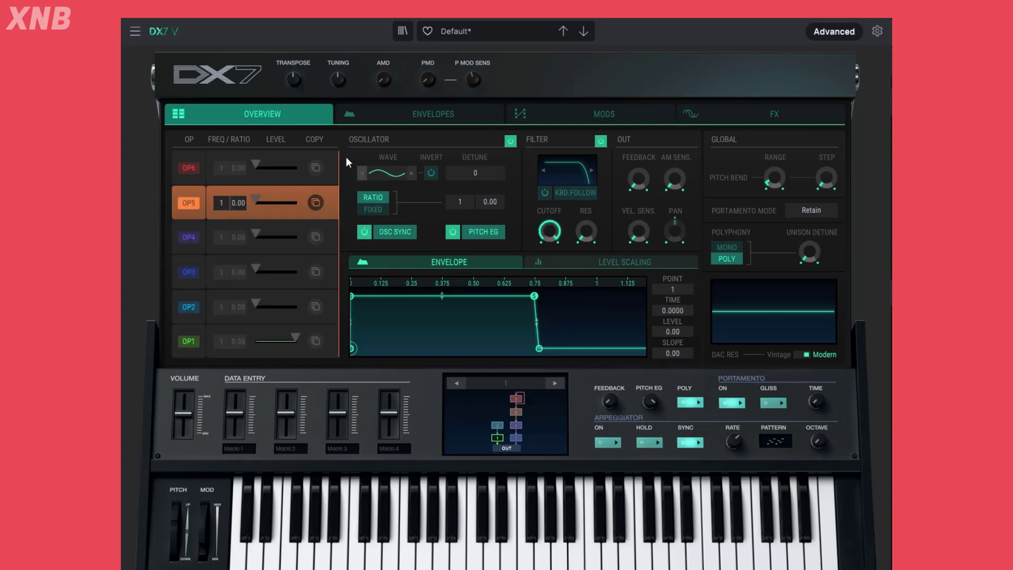